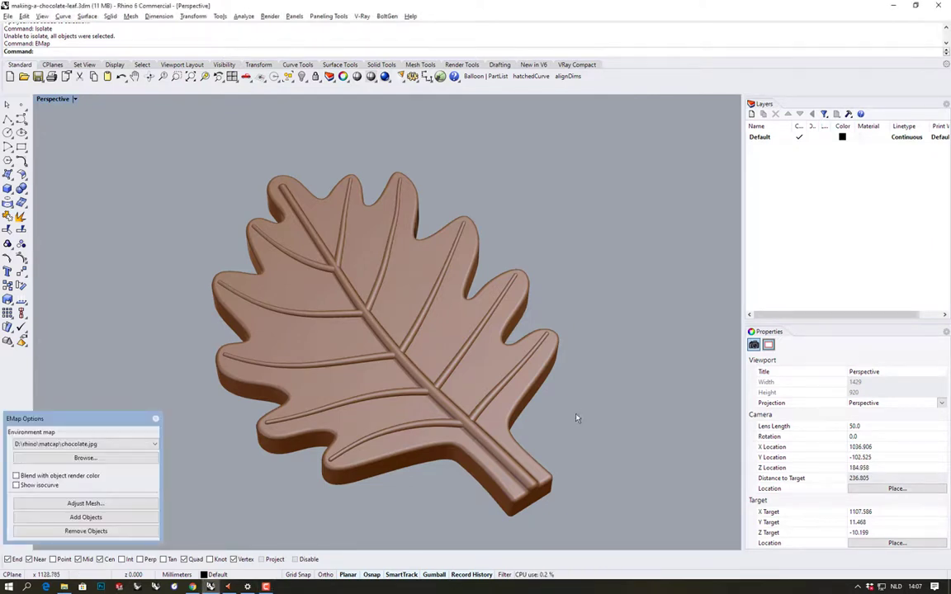
Turn on the leaf outline's control points to examine how the curve is built.
{"action": "mouse_move", "coordinate": [567, 416]}
{"action": "right_mouse_down"}
{"action": "mouse_move", "coordinate": [547, 388]}
{"action": "mouse_move", "coordinate": [553, 378]}
{"action": "mouse_move", "coordinate": [476, 320]}
{"action": "mouse_move", "coordinate": [527, 293]}
{"action": "mouse_move", "coordinate": [501, 344]}
{"action": "mouse_move", "coordinate": [569, 407]}
{"action": "right_mouse_up"}
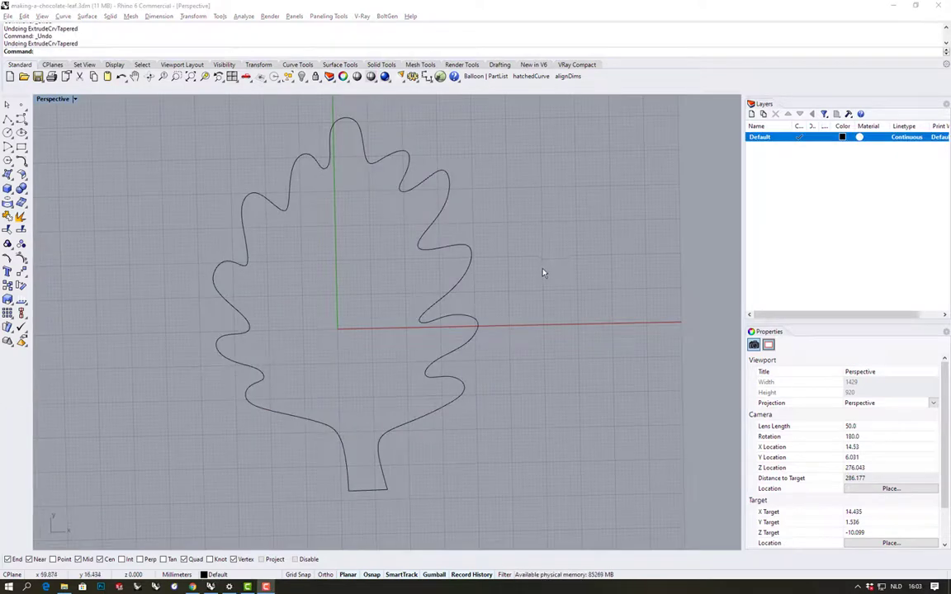
{"action": "left_click", "coordinate": [453, 262]}
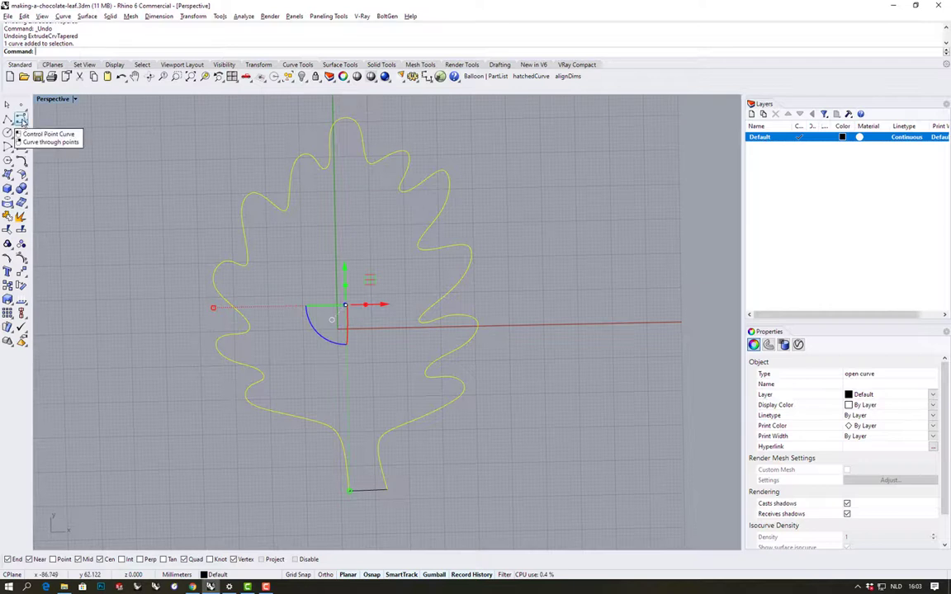
{"action": "key", "text": "F10"}
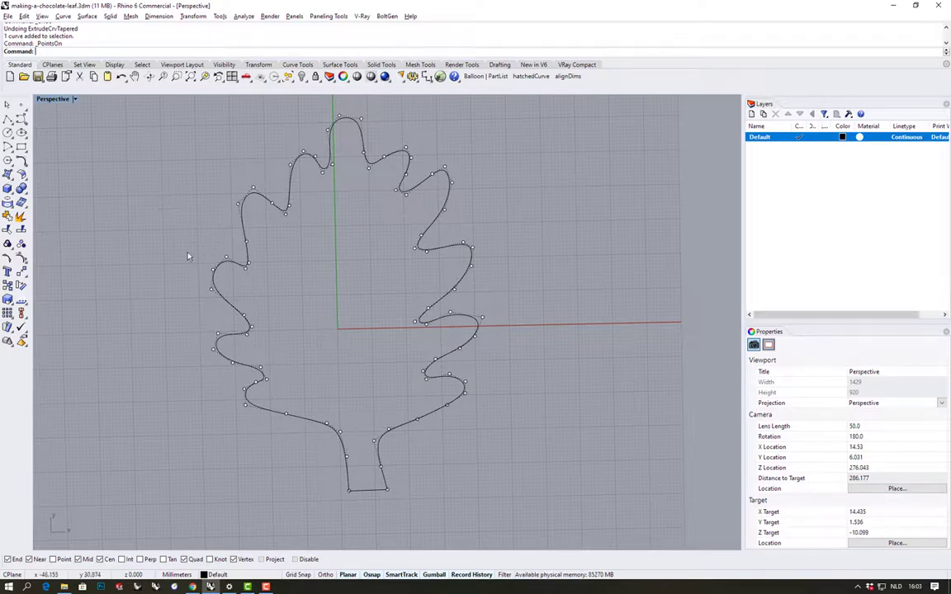
{"action": "right_click_drag", "start_coordinate": [200, 283], "coordinate": [447, 383]}
{"action": "left_click", "coordinate": [447, 383]}
{"action": "key", "text": "Escape"}
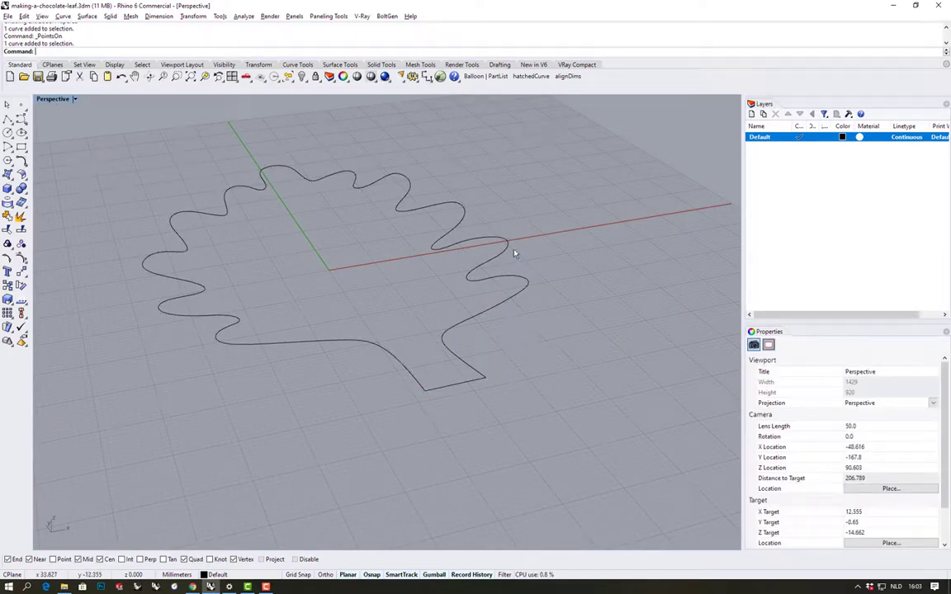
Extrude the open leaf outline with ExtrudeCrvTapered at distance -7, flipping the draft angle to 3 degrees.
{"action": "left_click", "coordinate": [509, 240]}
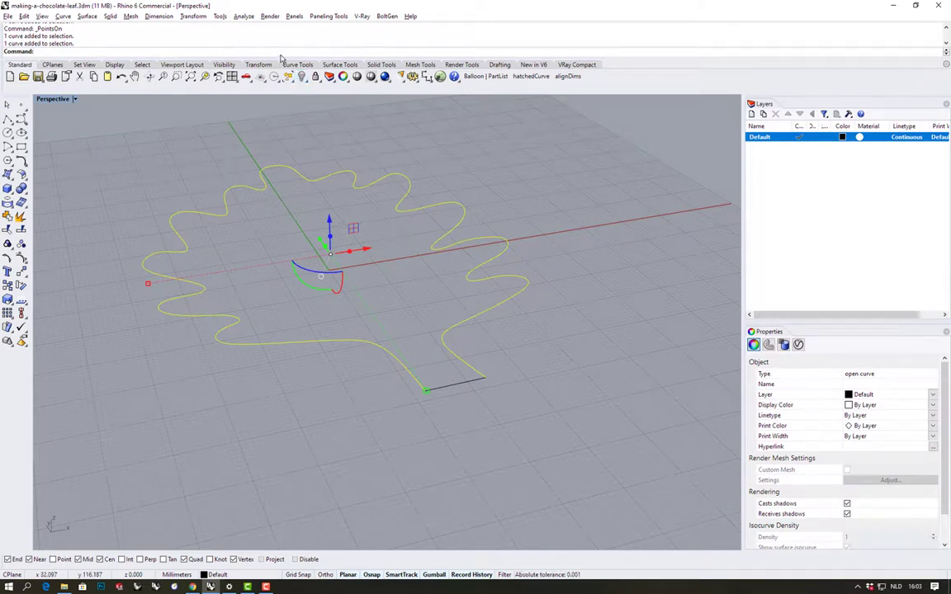
{"action": "type", "text": "extreudec"}
{"action": "key", "text": "Down"}
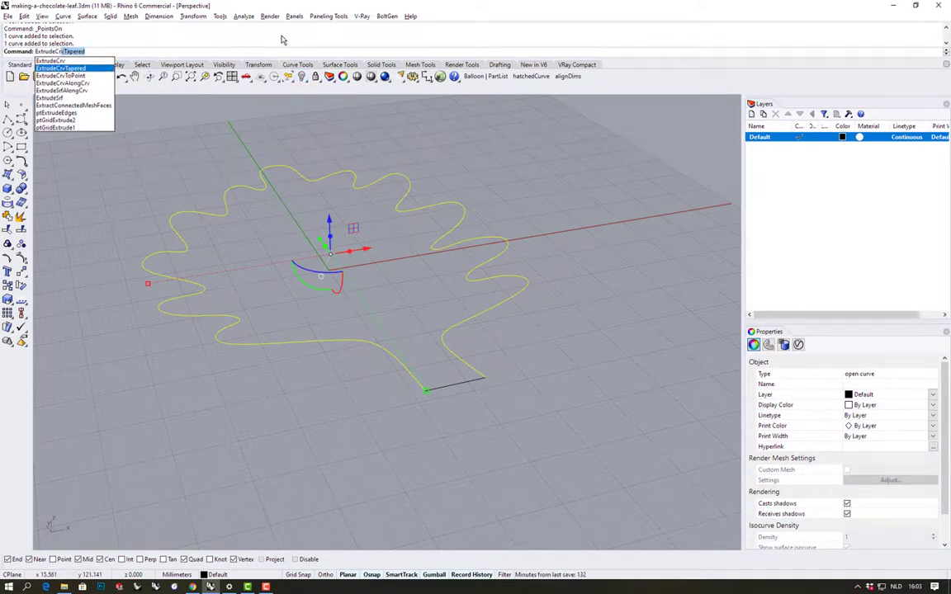
{"action": "key", "text": "Return"}
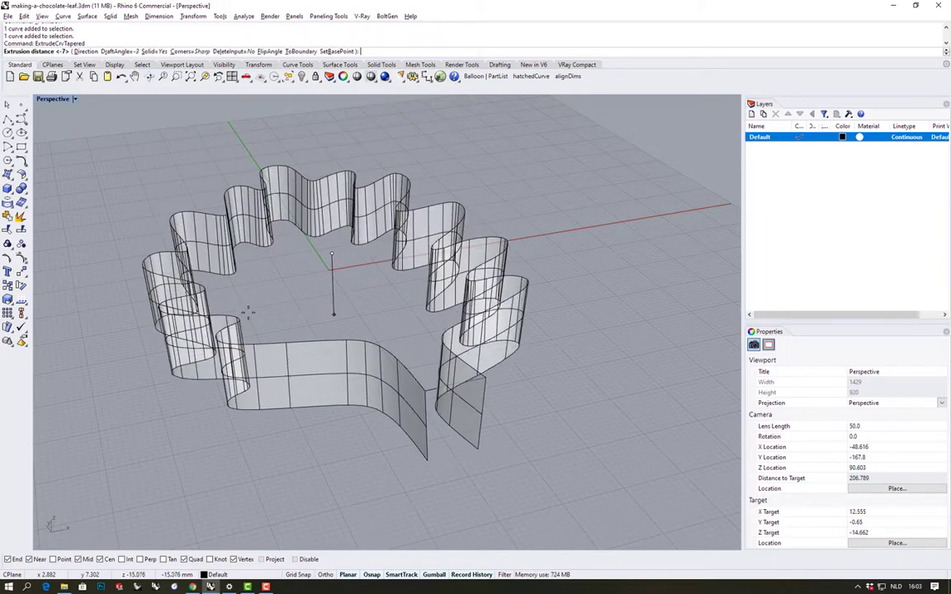
{"action": "right_click_drag", "start_coordinate": [247, 307], "coordinate": [206, 206]}
{"action": "left_click", "coordinate": [269, 51]}
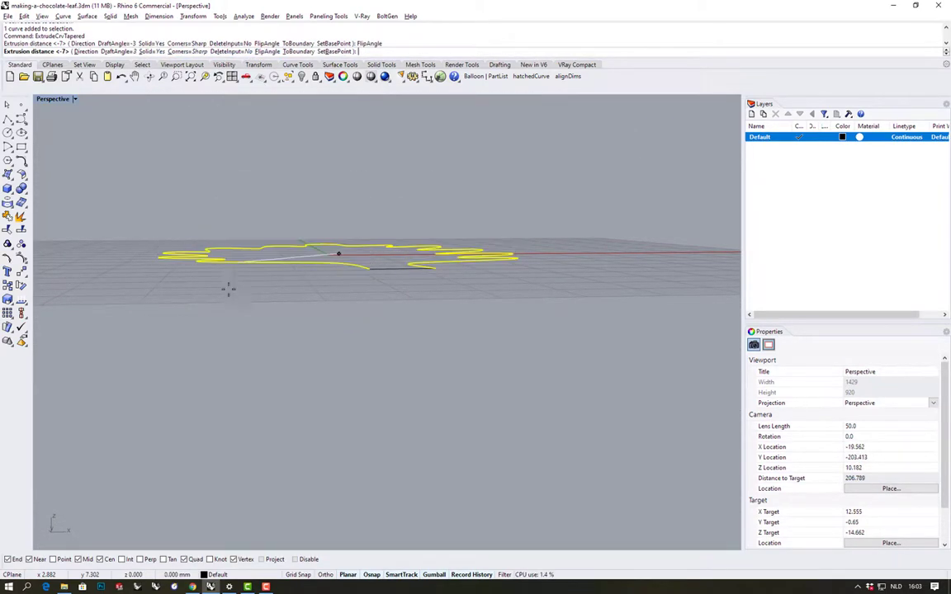
{"action": "right_click_drag", "start_coordinate": [219, 290], "coordinate": [233, 318]}
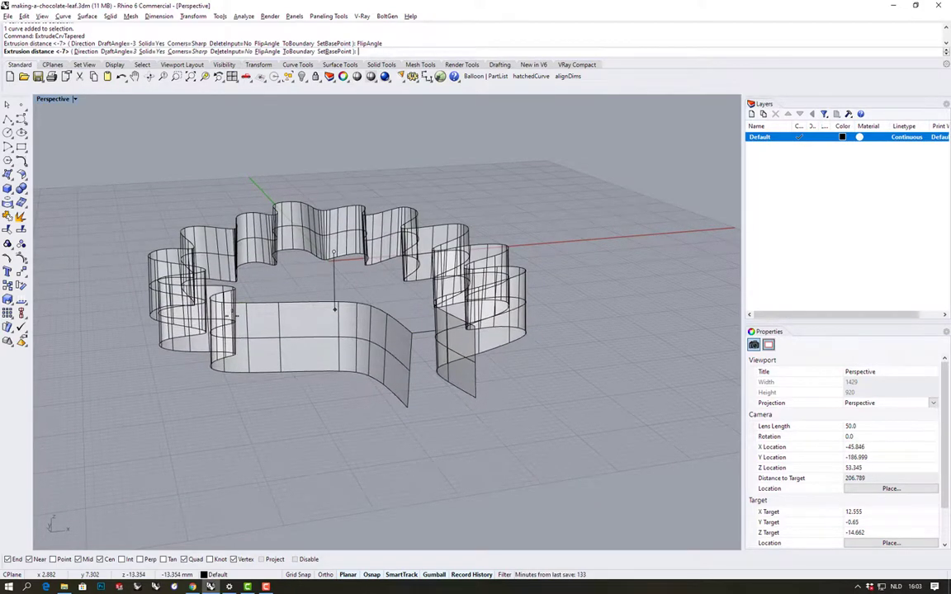
{"action": "left_click", "coordinate": [233, 327]}
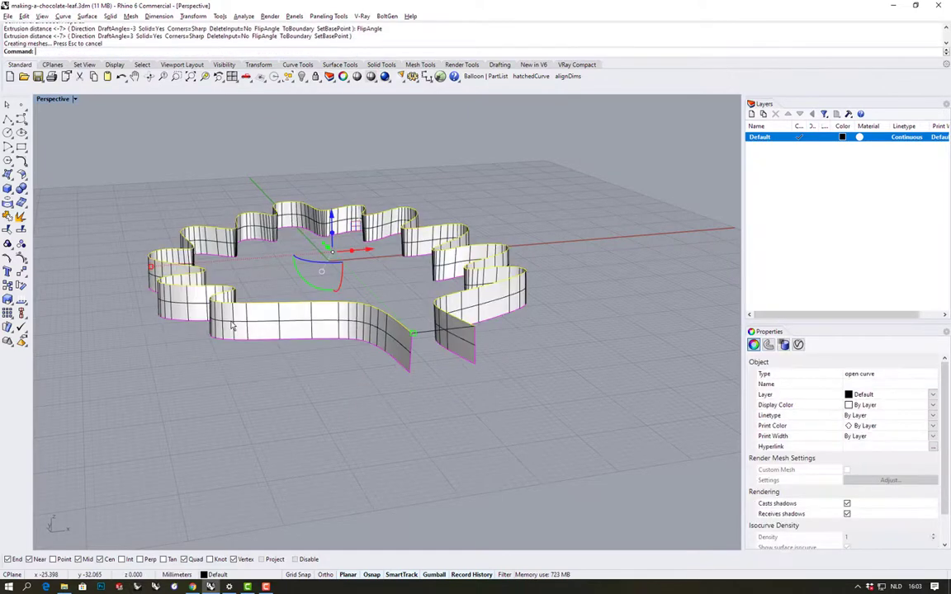
Extrude the short line at the stem's end with ExtrudeCrvTapered at distance -7, flipping the draft angle to -3 degrees.
{"action": "left_click", "coordinate": [434, 374]}
{"action": "left_click", "coordinate": [426, 333]}
{"action": "right_click", "coordinate": [426, 335]}
{"action": "right_click_drag", "start_coordinate": [430, 363], "coordinate": [535, 333]}
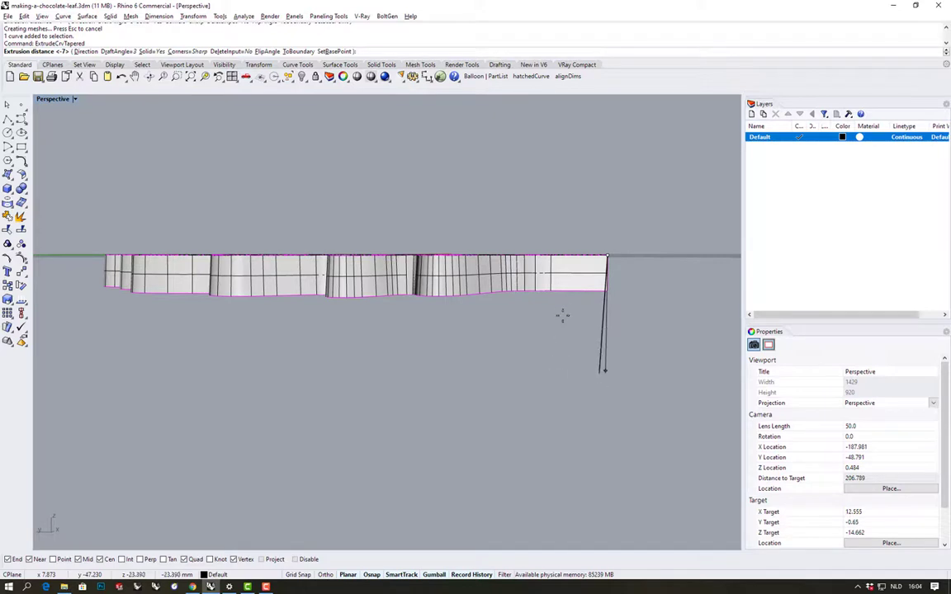
{"action": "left_click", "coordinate": [267, 51]}
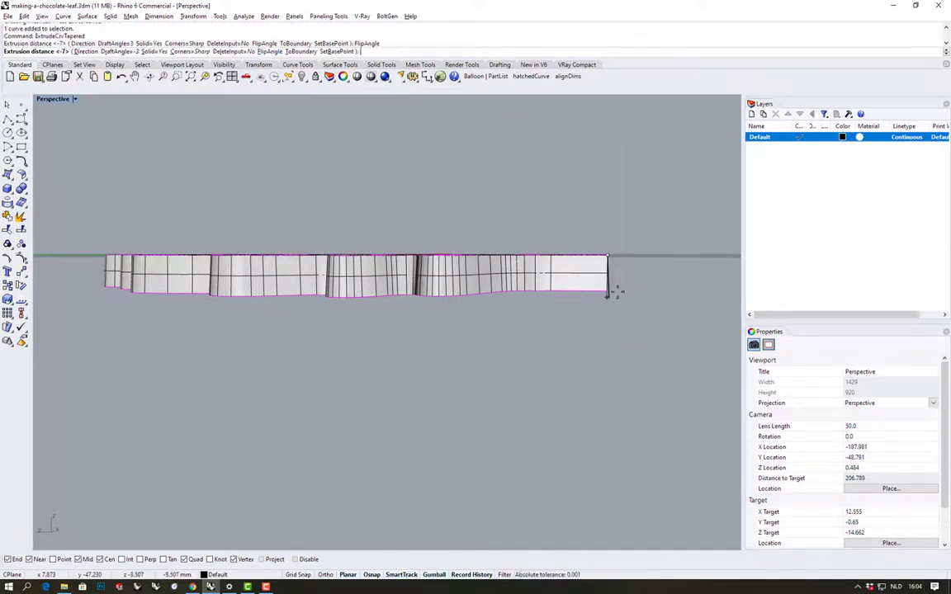
{"action": "left_click", "coordinate": [289, 182]}
{"action": "right_click_drag", "start_coordinate": [299, 173], "coordinate": [533, 362]}
{"action": "left_click", "coordinate": [570, 339]}
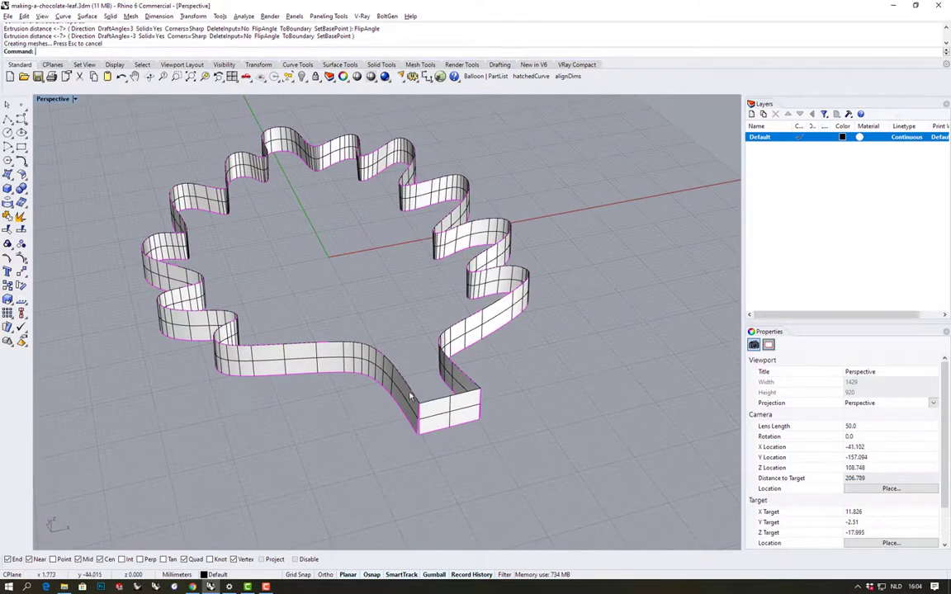
Extend both ends of the leaf's side wall past the stem's end face with ExtendSrf.
{"action": "type", "text": "extendSrf"}
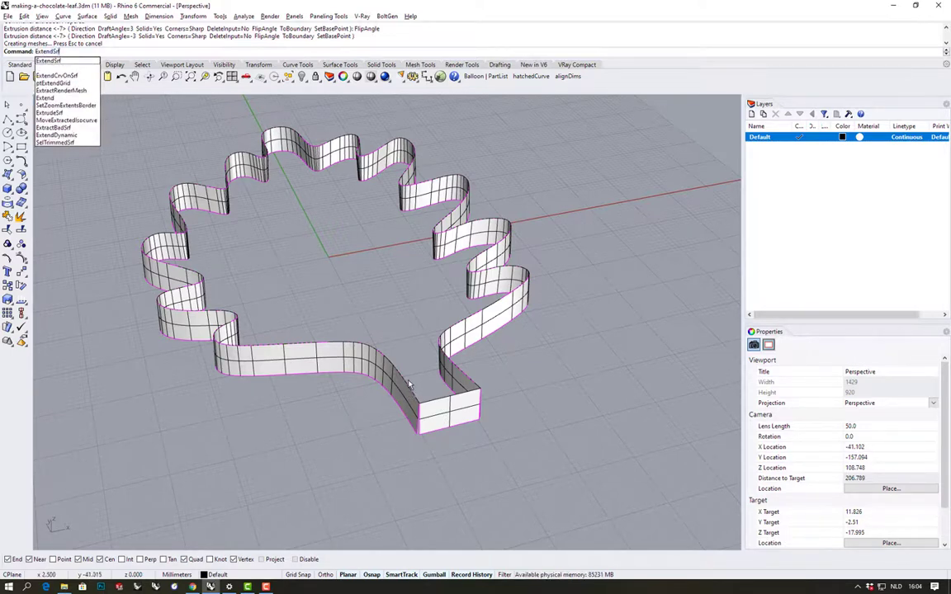
{"action": "key", "text": "Return"}
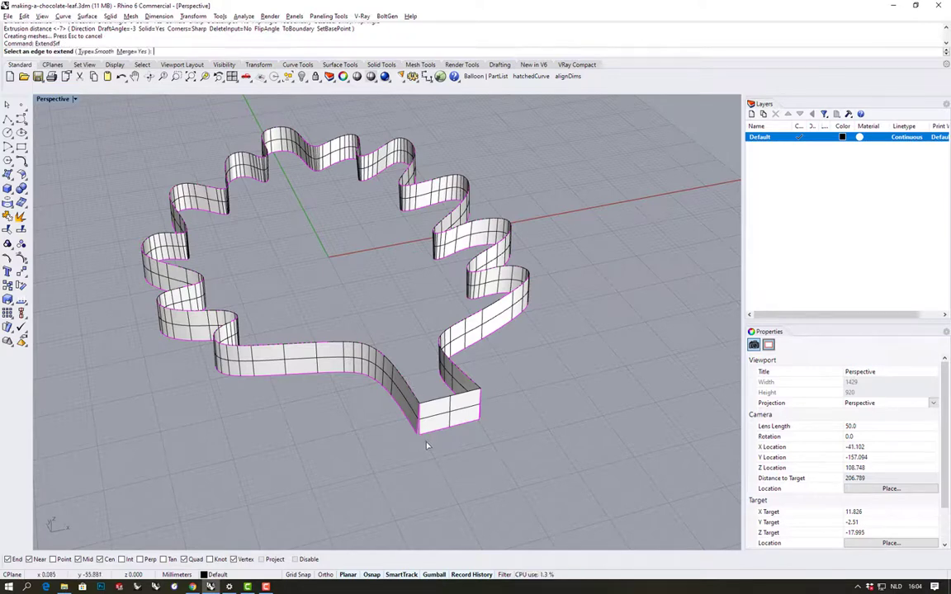
{"action": "left_click", "coordinate": [419, 430]}
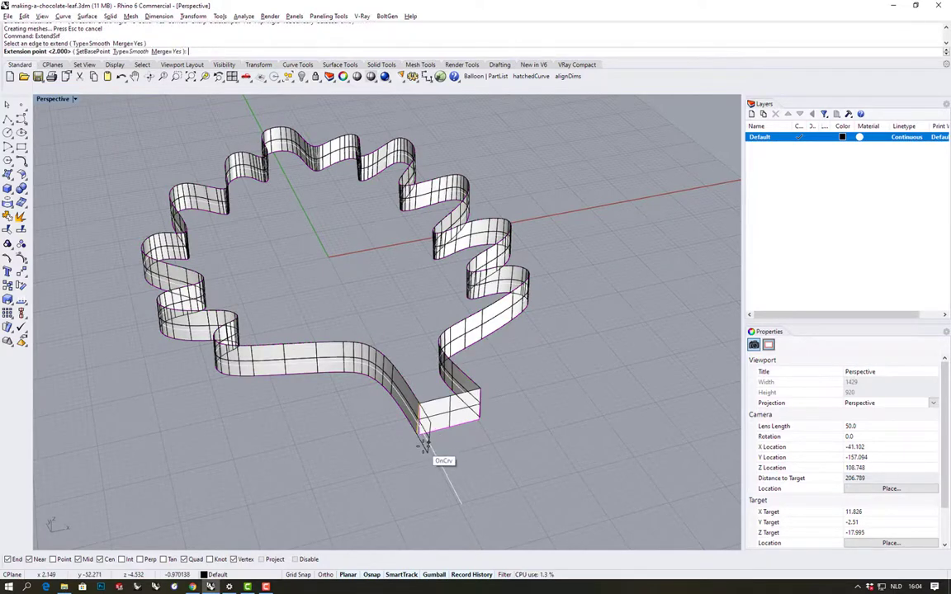
{"action": "left_click", "coordinate": [431, 451]}
{"action": "right_click_drag", "start_coordinate": [460, 410], "coordinate": [288, 411]}
{"action": "right_click", "coordinate": [288, 411]}
{"action": "left_click", "coordinate": [276, 411]}
{"action": "left_click", "coordinate": [269, 436]}
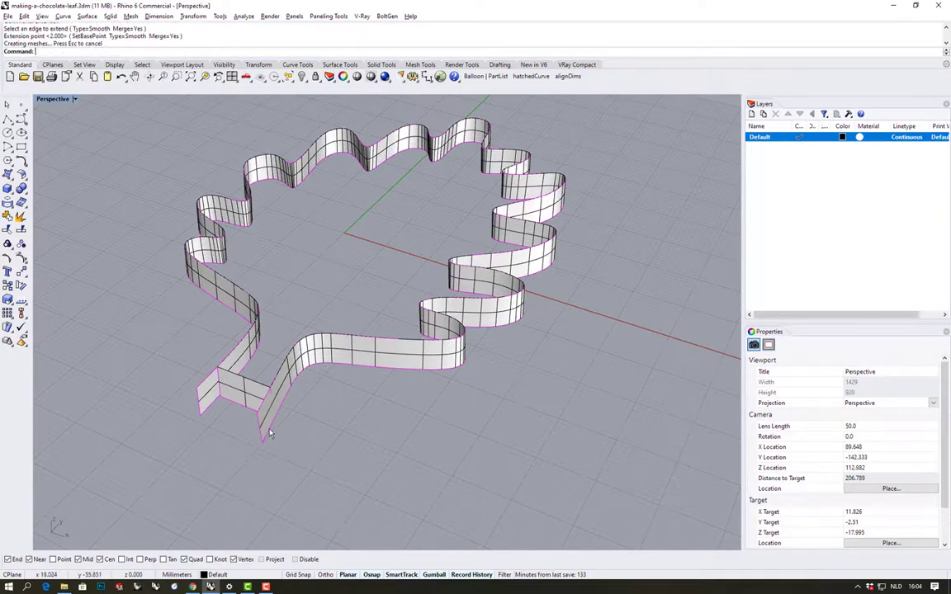
Extend both side edges of the stem's end face beyond the leaf walls.
{"action": "right_click", "coordinate": [272, 410]}
{"action": "left_click", "coordinate": [270, 399]}
{"action": "left_click", "coordinate": [293, 410]}
{"action": "right_click_drag", "start_coordinate": [263, 402], "coordinate": [368, 383]}
{"action": "right_click", "coordinate": [489, 362]}
{"action": "left_click", "coordinate": [499, 353]}
{"action": "left_click", "coordinate": [474, 363]}
Trim the wall and the stem's end face against each other, removing the four overhanging pieces at the stem corners.
{"action": "right_click_drag", "start_coordinate": [475, 364], "coordinate": [455, 358]}
{"action": "scroll", "coordinate": [431, 374], "scroll_direction": "up", "scroll_amount": 3}
{"action": "left_click", "coordinate": [395, 376]}
{"action": "left_click", "coordinate": [419, 363], "text": "shift"}
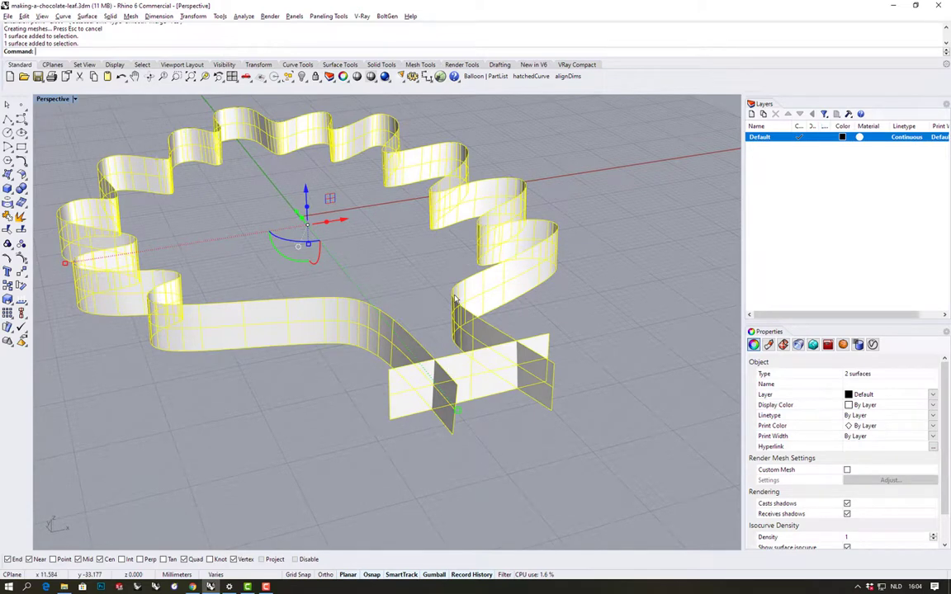
{"action": "type", "text": "Trim"}
{"action": "key", "text": "Return"}
{"action": "left_click", "coordinate": [398, 406]}
{"action": "left_click", "coordinate": [446, 417]}
{"action": "left_click", "coordinate": [547, 398]}
{"action": "left_click", "coordinate": [540, 346]}
{"action": "mouse_move", "coordinate": [537, 353]}
{"action": "right_mouse_down"}
{"action": "mouse_move", "coordinate": [528, 372]}
{"action": "mouse_move", "coordinate": [530, 363]}
{"action": "right_mouse_up"}
{"action": "right_click", "coordinate": [533, 363]}
Join the trimmed side wall and stem end face, and cap the result into a closed solid.
{"action": "right_click_drag", "start_coordinate": [465, 365], "coordinate": [498, 364]}
{"action": "left_click", "coordinate": [8, 200]}
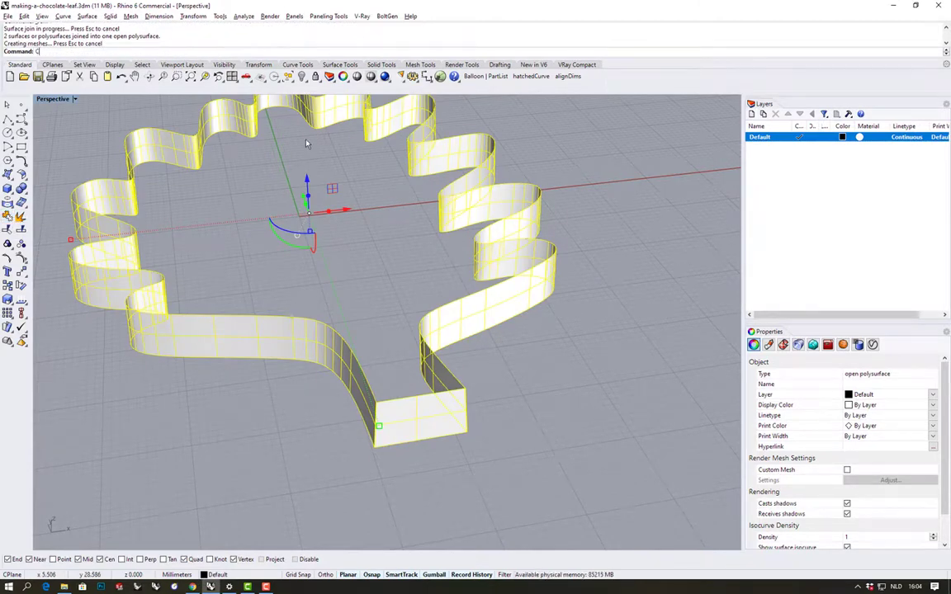
{"action": "type", "text": "Cap"}
{"action": "key", "text": "Return"}
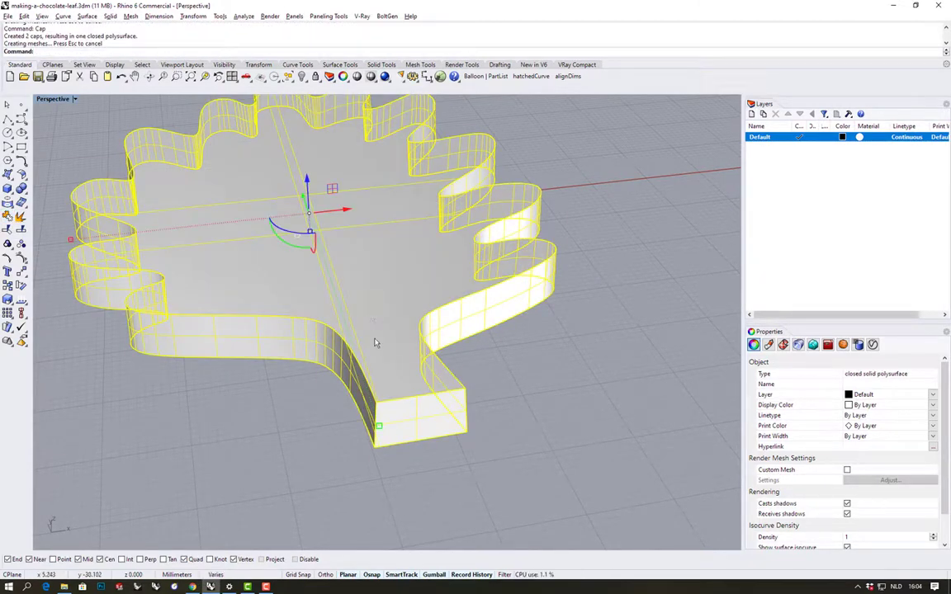
{"action": "scroll", "coordinate": [378, 355], "scroll_direction": "down", "scroll_amount": 2}
{"action": "right_click_drag", "start_coordinate": [378, 355], "coordinate": [363, 412]}
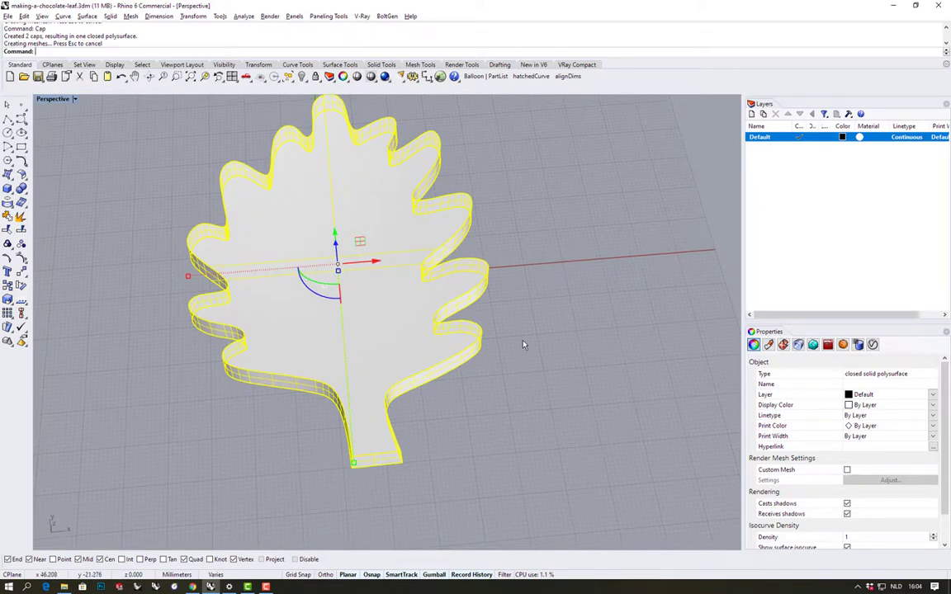
{"action": "left_click", "coordinate": [523, 344]}
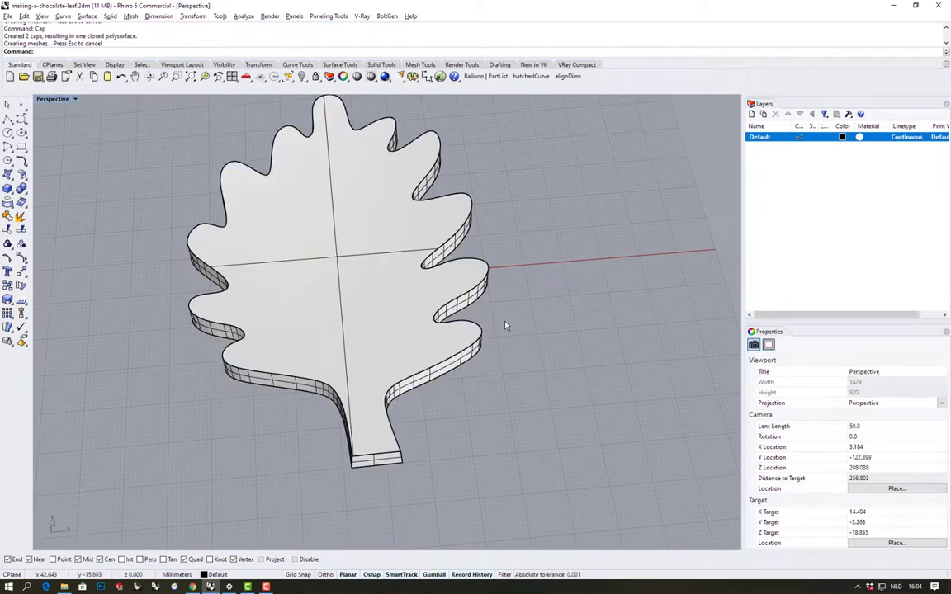
Select the leaf solid and create a new layer named leaf.
{"action": "right_click_drag", "start_coordinate": [506, 326], "coordinate": [393, 307]}
{"action": "left_click", "coordinate": [471, 273]}
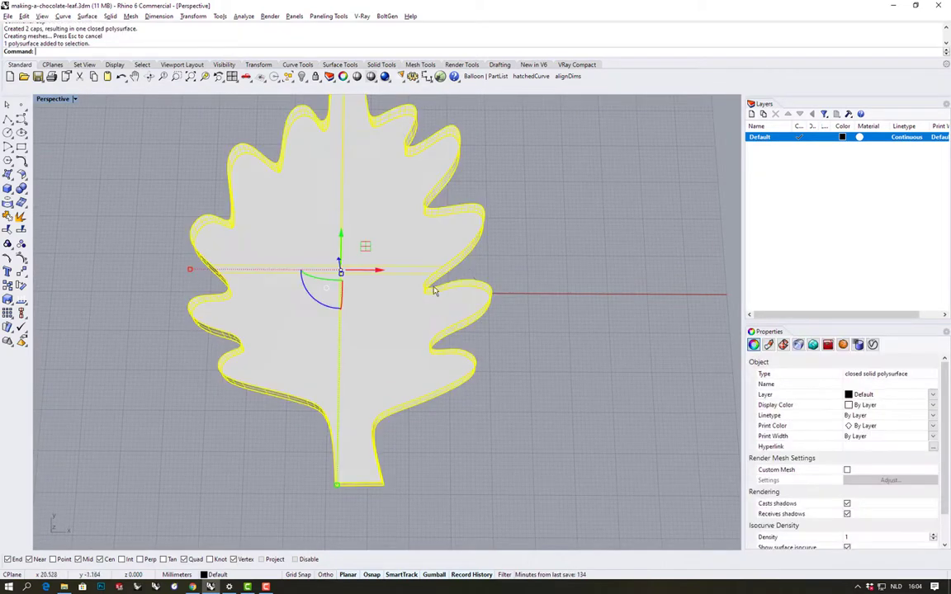
{"action": "left_click", "coordinate": [751, 114]}
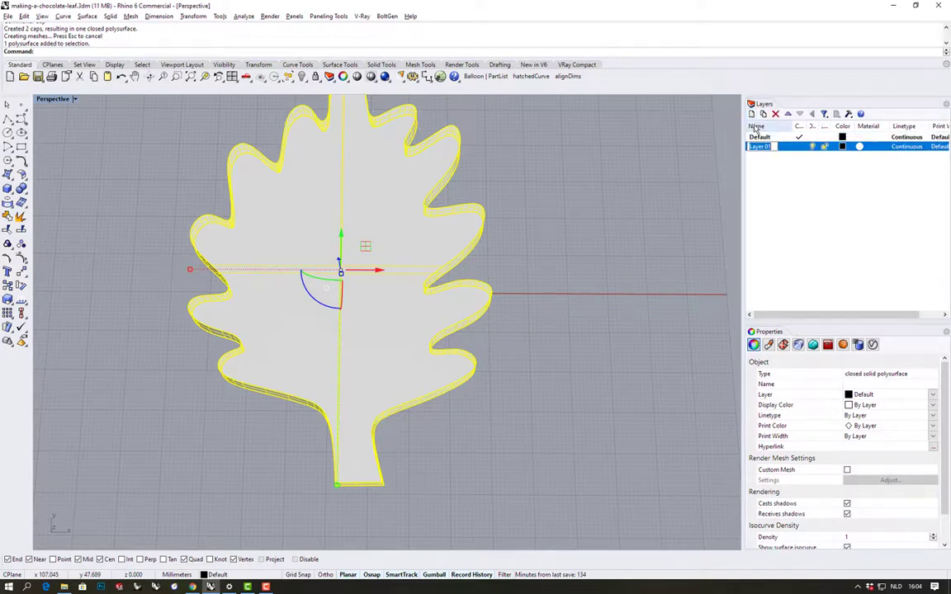
{"action": "type", "text": "leaf"}
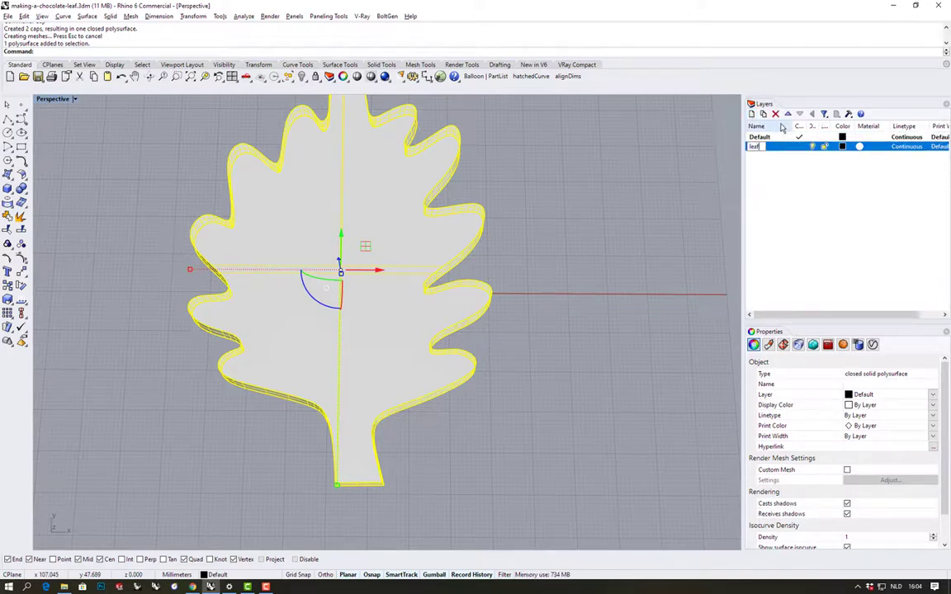
{"action": "key", "text": "Return"}
Move the selected leaf solid to the leaf layer and hide that layer.
{"action": "right_click", "coordinate": [757, 147]}
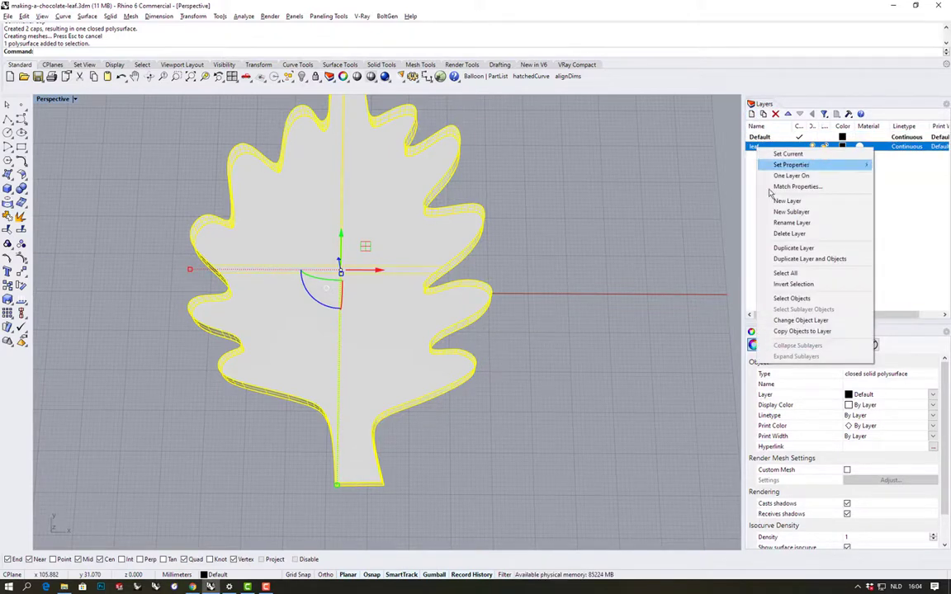
{"action": "left_click", "coordinate": [800, 320]}
{"action": "left_click", "coordinate": [813, 147]}
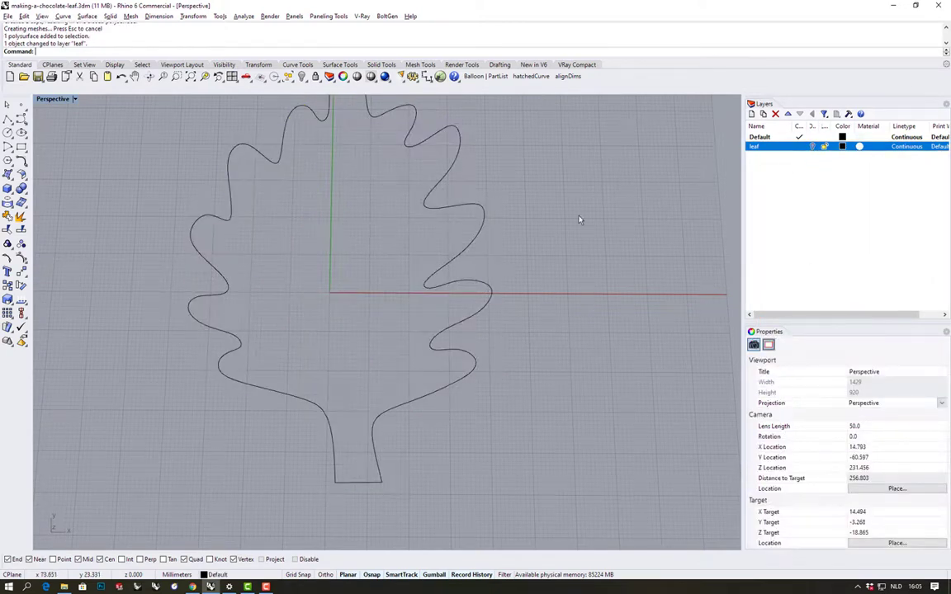
In the maximized Top view, draw a degree 3 control point curve as the midrib from just below the stem to near the leaf's tip.
{"action": "double_click", "coordinate": [58, 100]}
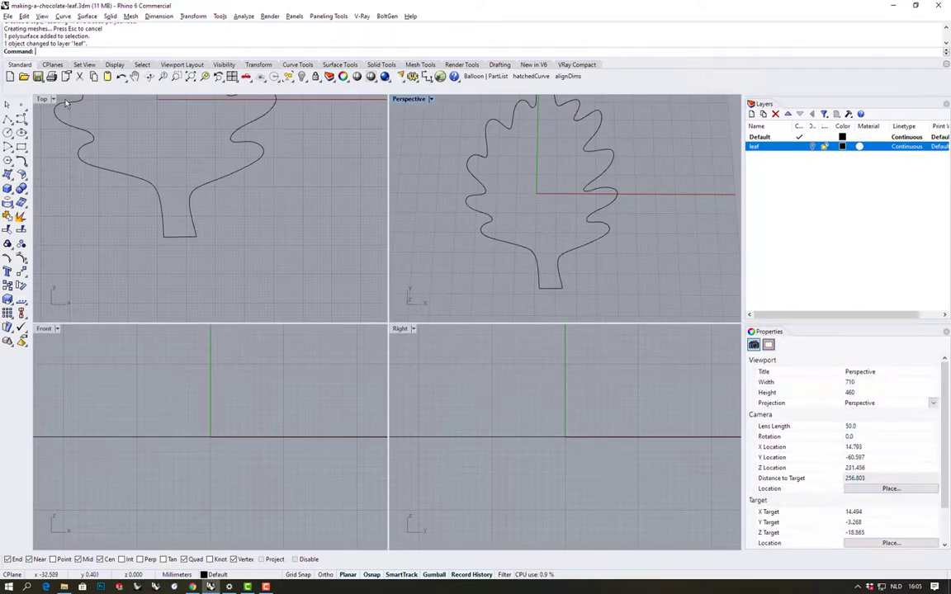
{"action": "double_click", "coordinate": [43, 100]}
{"action": "scroll", "coordinate": [329, 282], "scroll_direction": "down", "scroll_amount": 5}
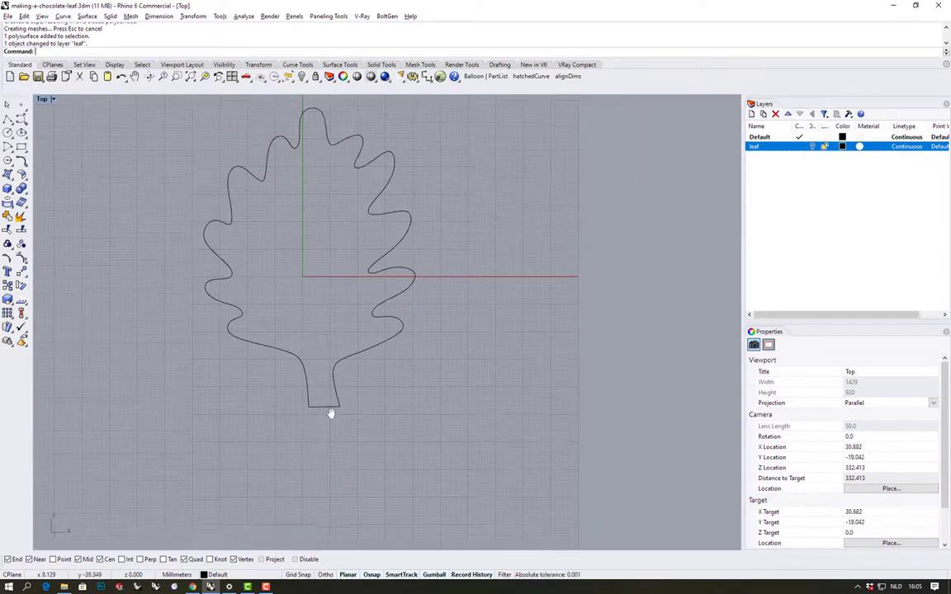
{"action": "left_click", "coordinate": [21, 120]}
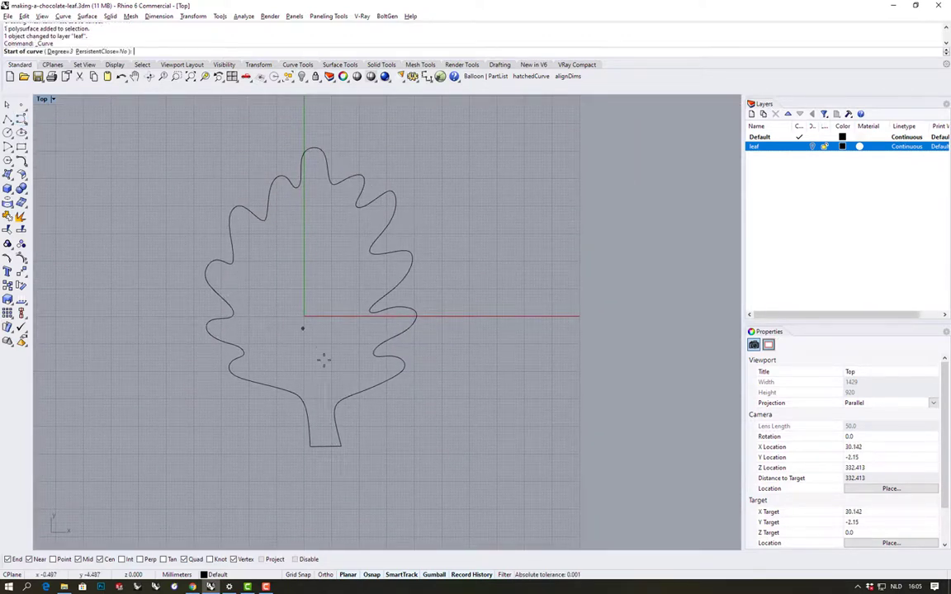
{"action": "left_click", "coordinate": [326, 464]}
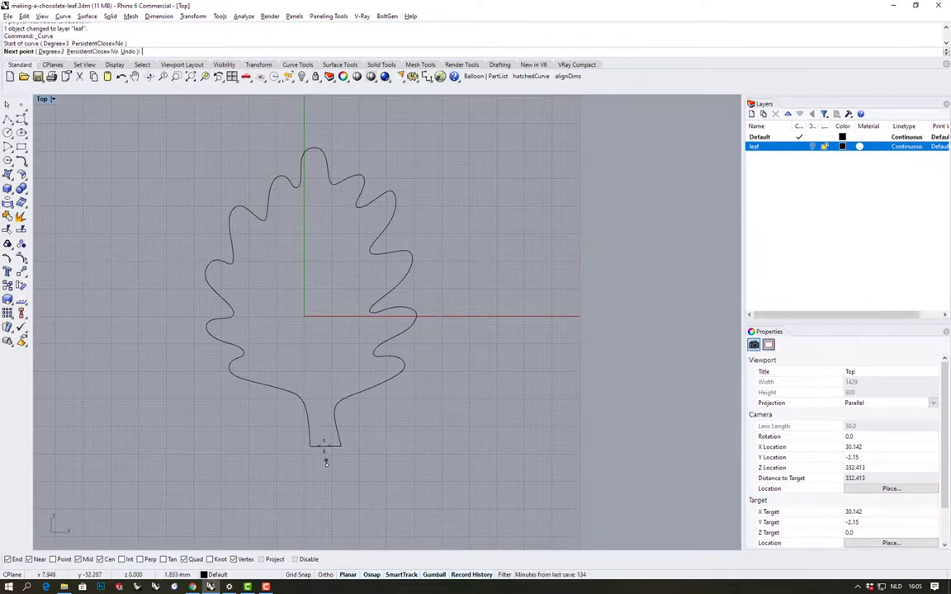
{"action": "left_click", "coordinate": [319, 398]}
{"action": "left_click", "coordinate": [311, 315]}
{"action": "left_click", "coordinate": [311, 269]}
{"action": "left_click", "coordinate": [316, 216]}
{"action": "left_click", "coordinate": [315, 180]}
{"action": "left_click", "coordinate": [314, 159]}
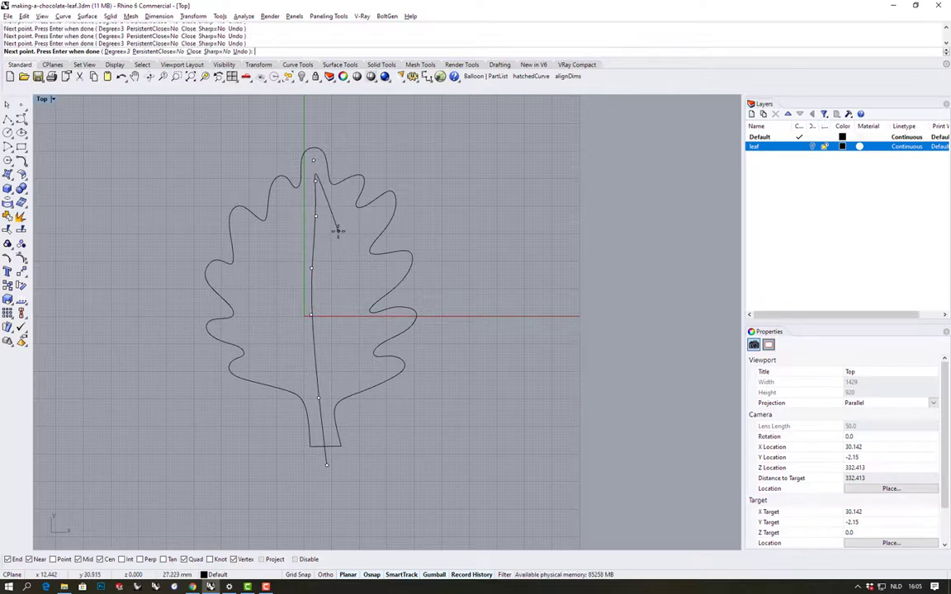
{"action": "right_click", "coordinate": [337, 227]}
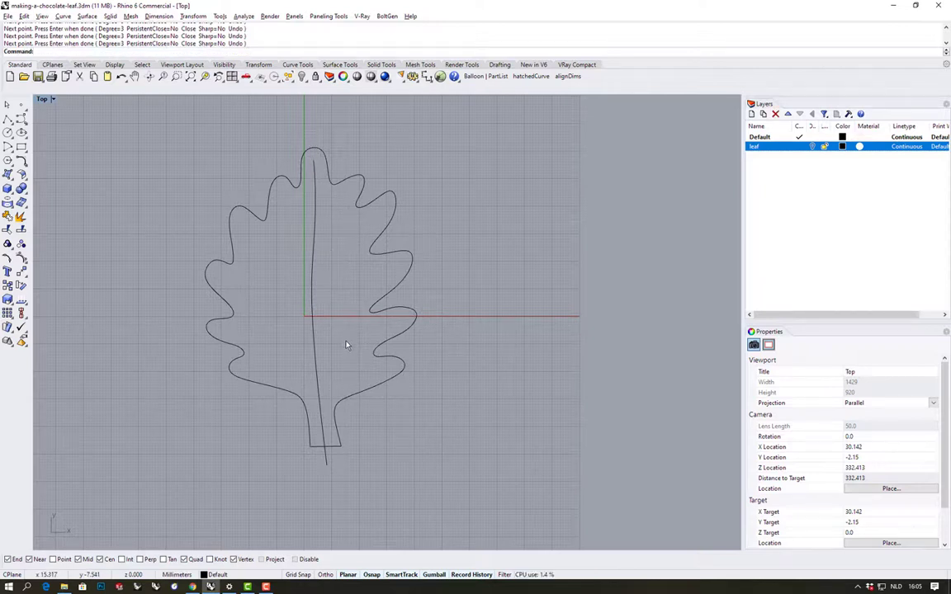
Draw a degree 3 control point curve from the upper midrib into the first lobe right of the tip as a side vein.
{"action": "left_click", "coordinate": [20, 118]}
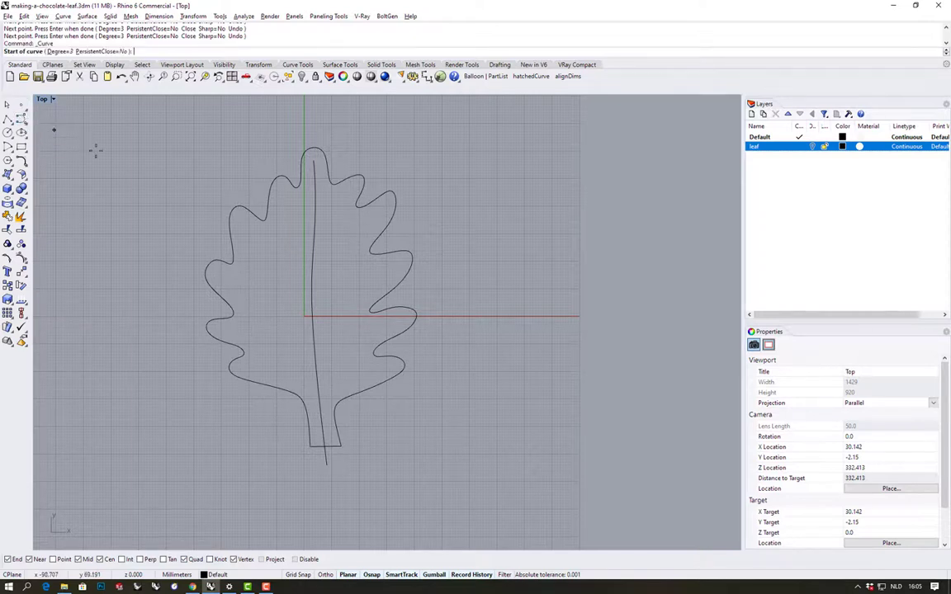
{"action": "left_click", "coordinate": [36, 560]}
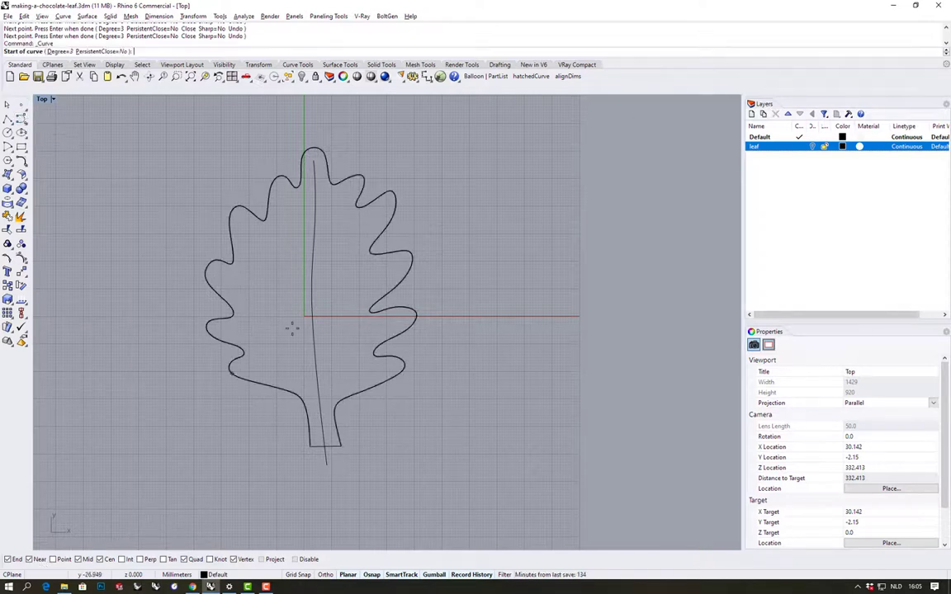
{"action": "left_click", "coordinate": [315, 224]}
{"action": "left_click", "coordinate": [334, 211]}
{"action": "left_click", "coordinate": [345, 192]}
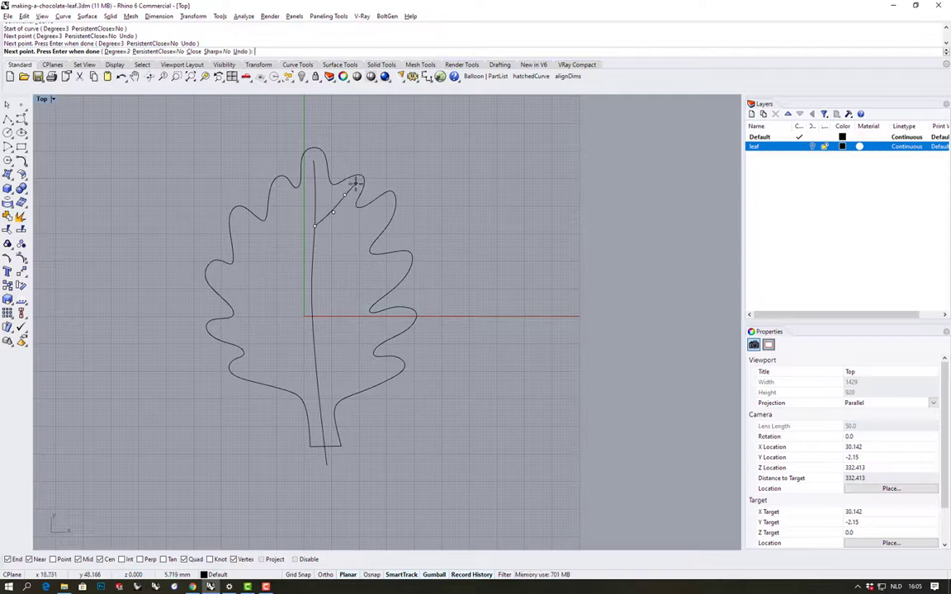
{"action": "key", "text": "Return"}
Draw the opposite side vein curve from the same midrib point into the first lobe left of the tip.
{"action": "key", "text": "Return"}
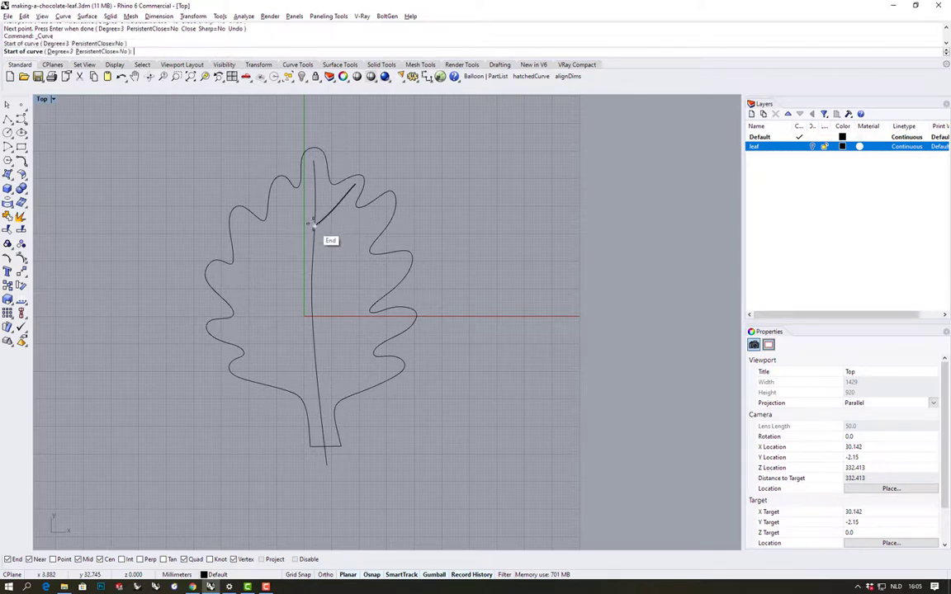
{"action": "left_click", "coordinate": [313, 224]}
{"action": "left_click", "coordinate": [296, 214]}
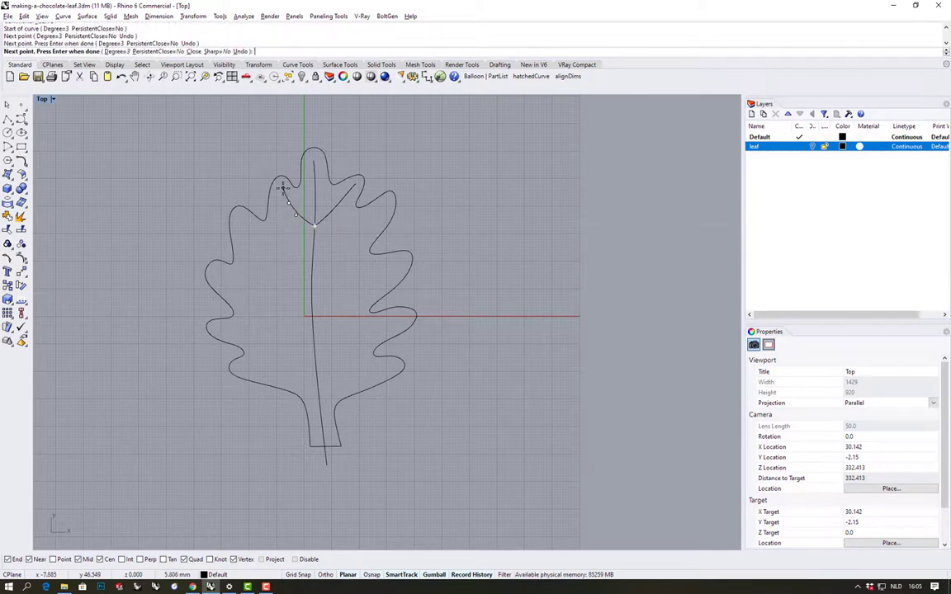
{"action": "left_click", "coordinate": [280, 185]}
{"action": "key", "text": "Return"}
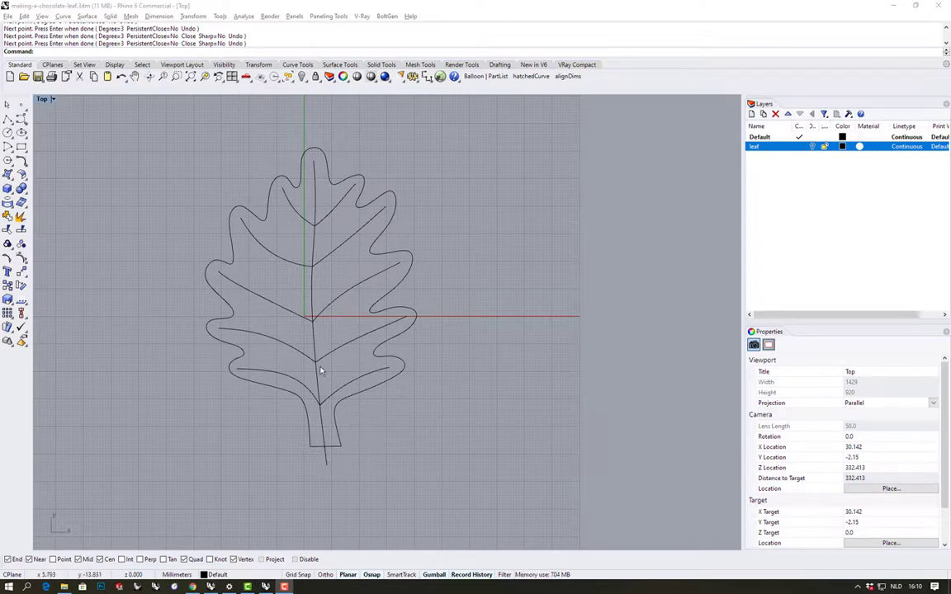
Pipe the midrib curve with round caps, using a start radius of 1.5 mm at the stem and an end radius of 1 mm.
{"action": "left_click", "coordinate": [324, 450]}
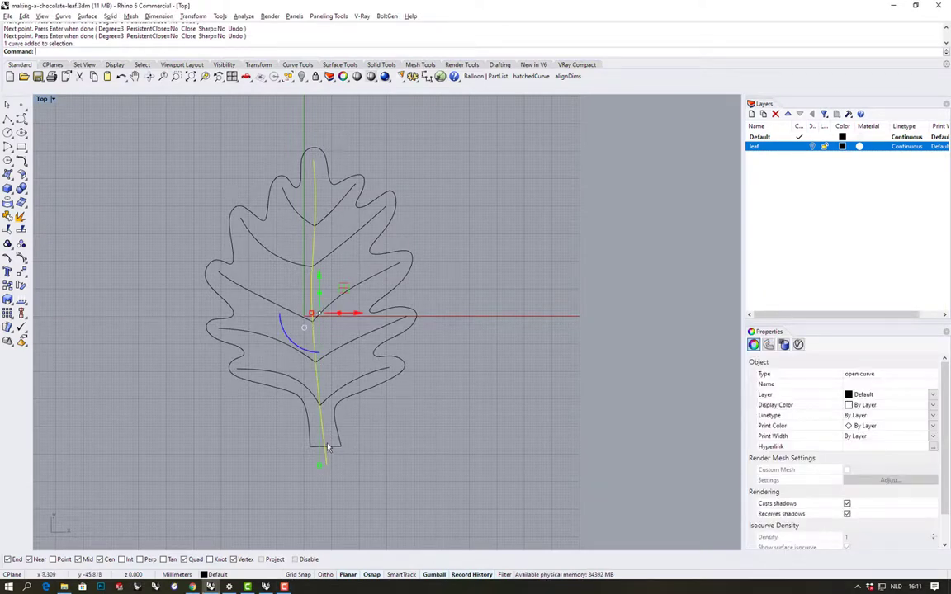
{"action": "key", "text": "Return"}
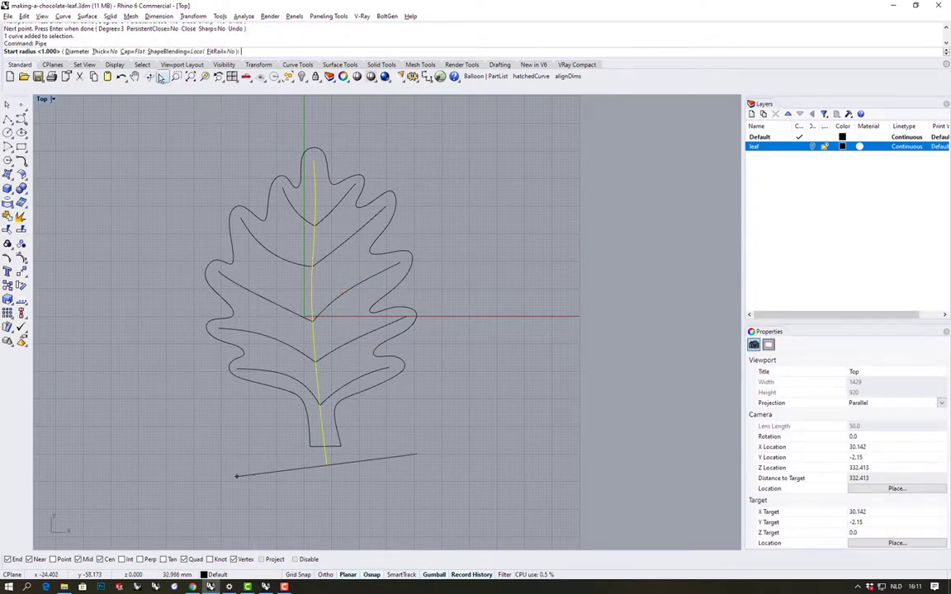
{"action": "left_click", "coordinate": [125, 51]}
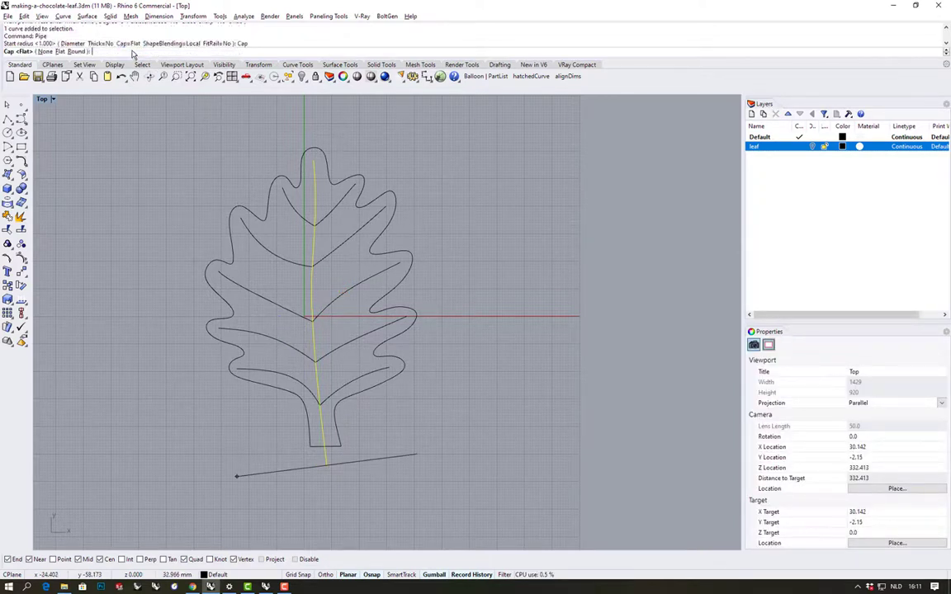
{"action": "left_click", "coordinate": [76, 51]}
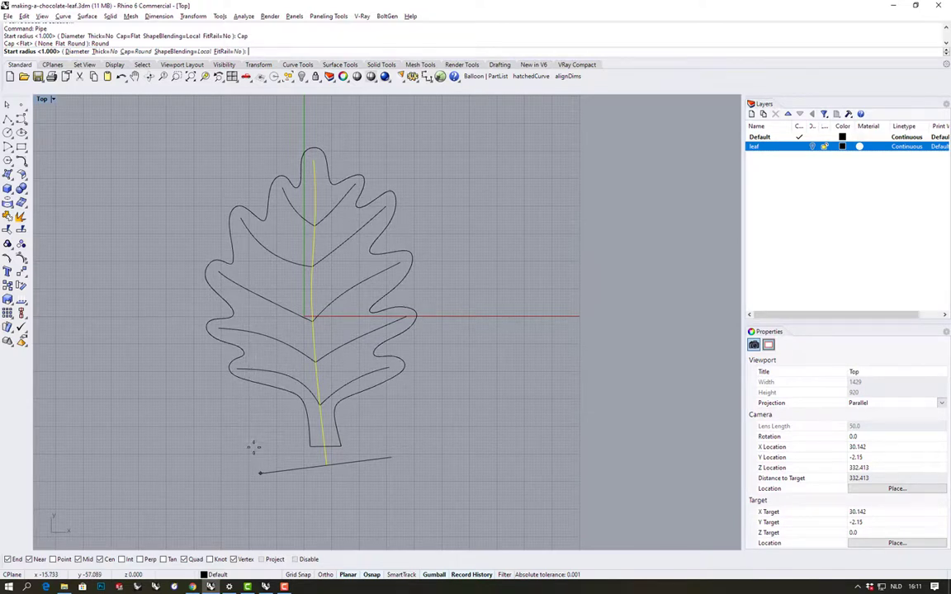
{"action": "type", "text": "1.5"}
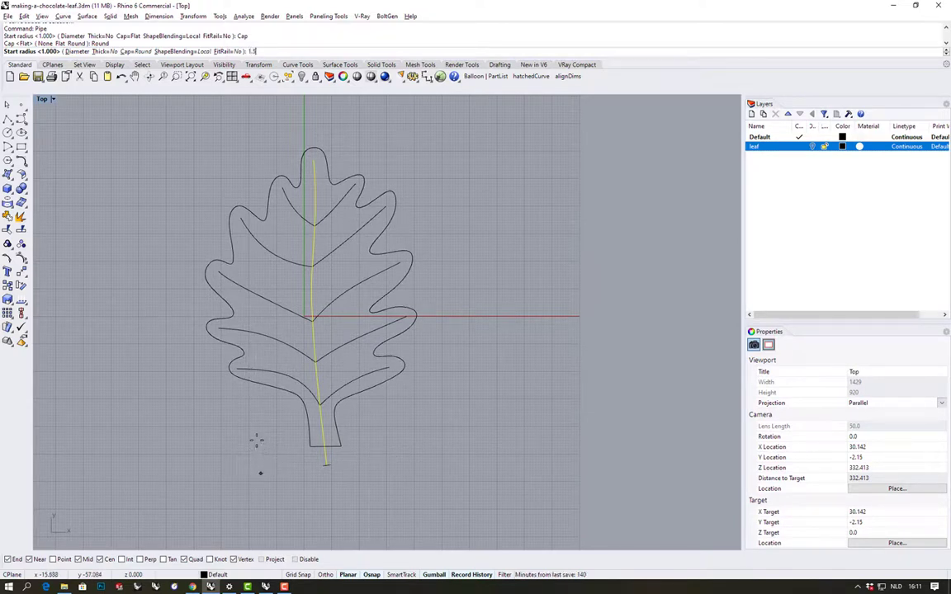
{"action": "key", "text": "Return"}
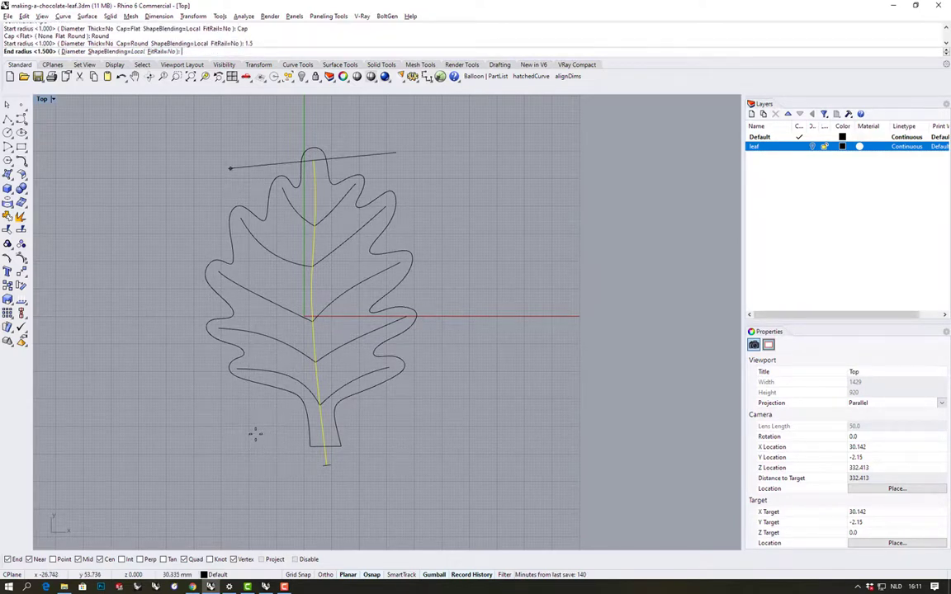
{"action": "type", "text": "1"}
{"action": "key", "text": "Return"}
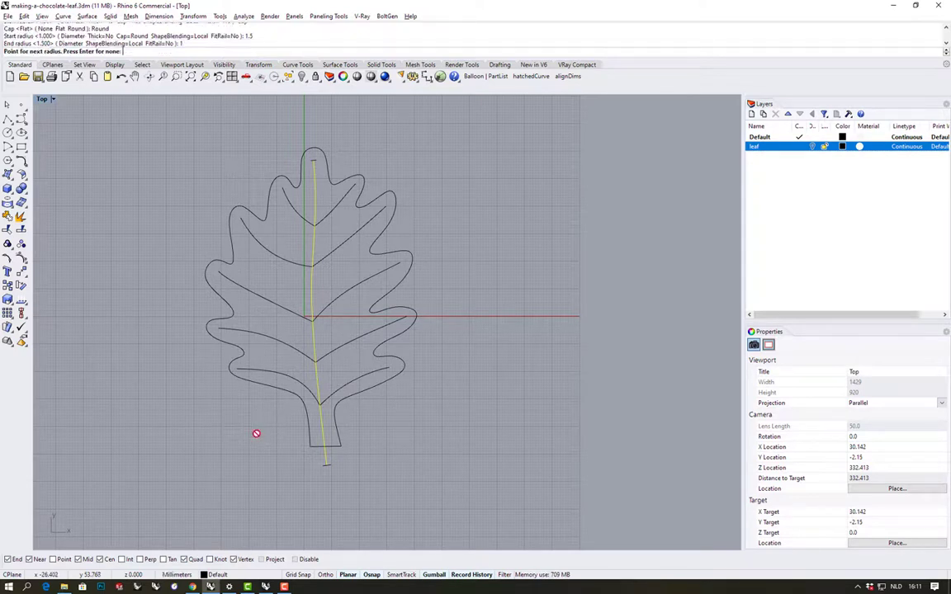
{"action": "key", "text": "Return"}
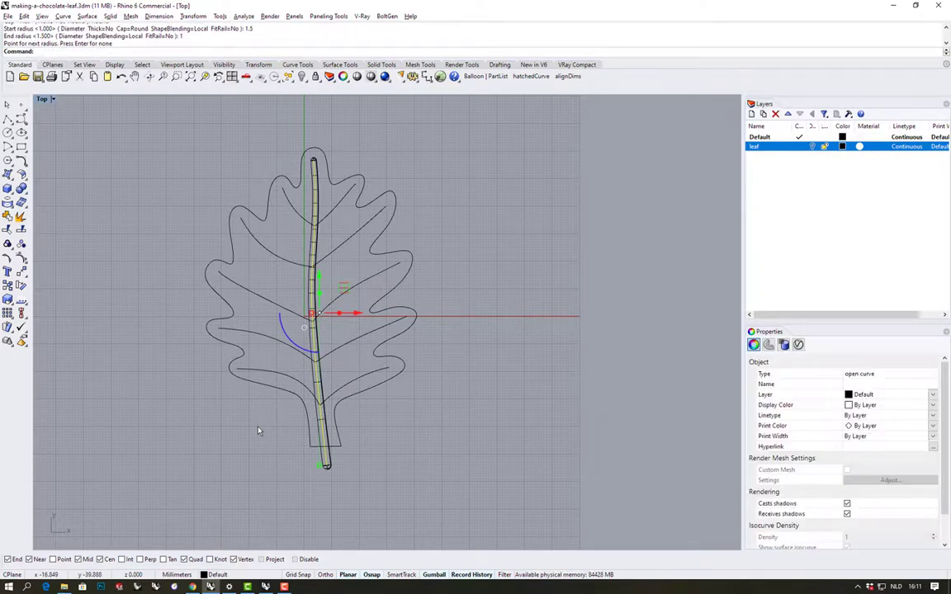
Pipe the uppermost right side vein with a start radius of 1 mm at the midrib and an end radius of 0.5 mm.
{"action": "left_click", "coordinate": [429, 246]}
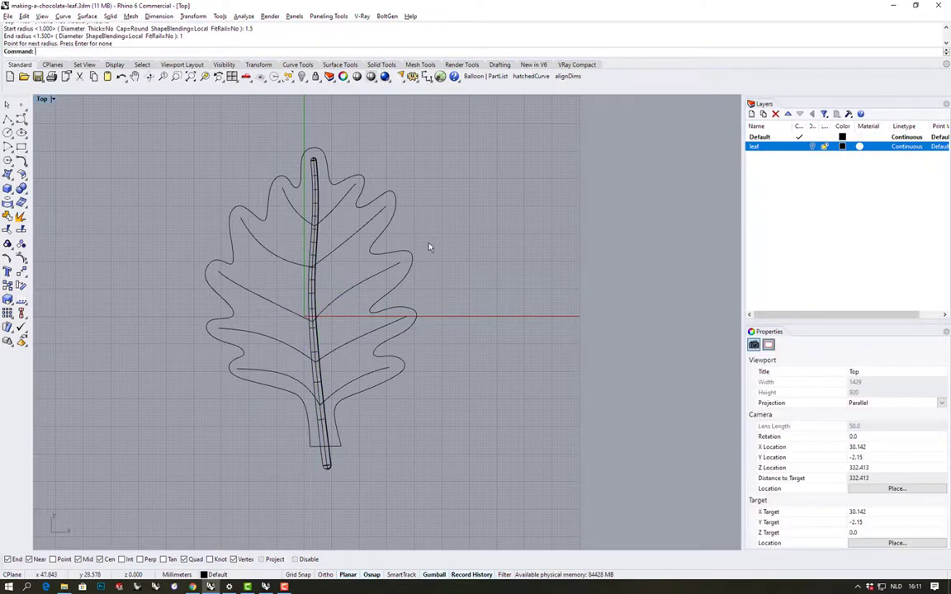
{"action": "left_click", "coordinate": [329, 212]}
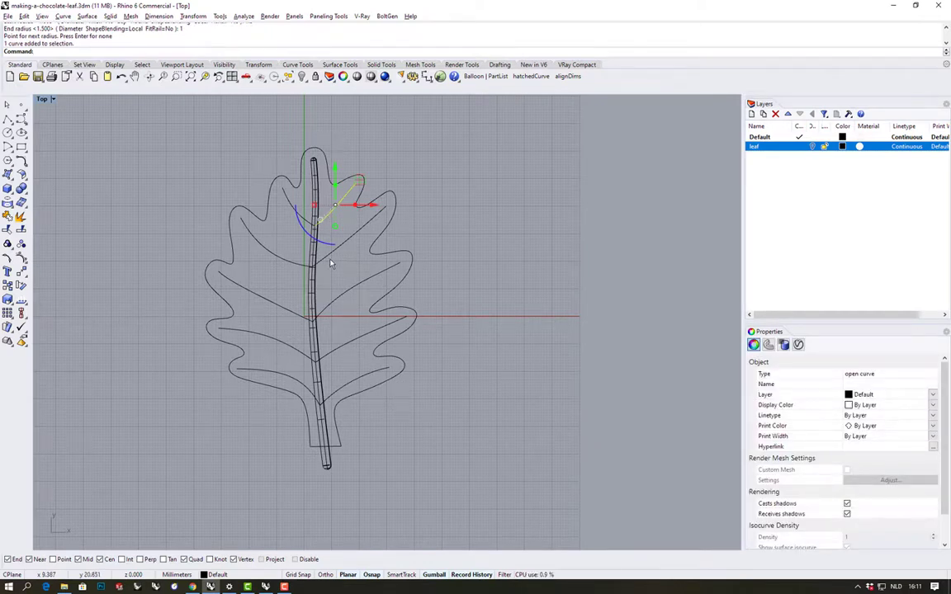
{"action": "key", "text": "Return"}
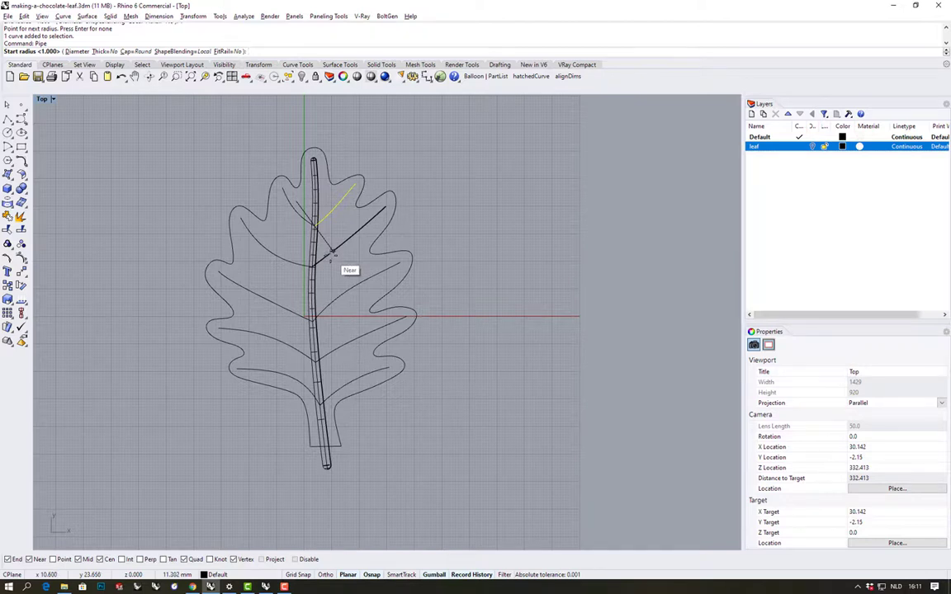
{"action": "key", "text": "Return"}
{"action": "type", "text": ".5"}
{"action": "key", "text": "Return"}
{"action": "key", "text": "Return"}
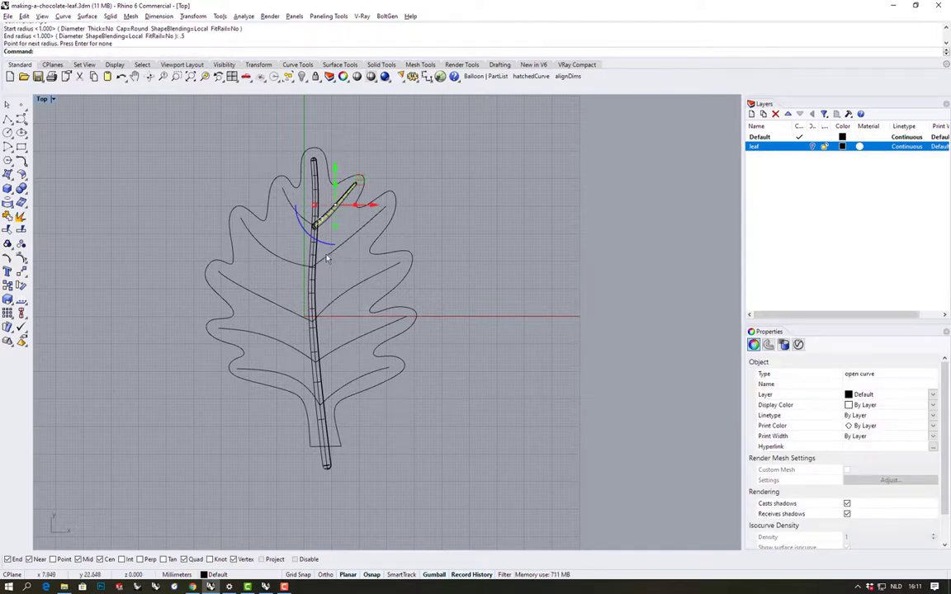
Pipe the remaining side vein curves with round caps, using radius 1 mm at the midrib and 0.5 mm at the tips.
{"action": "left_click", "coordinate": [326, 258]}
{"action": "key", "text": "Return"}
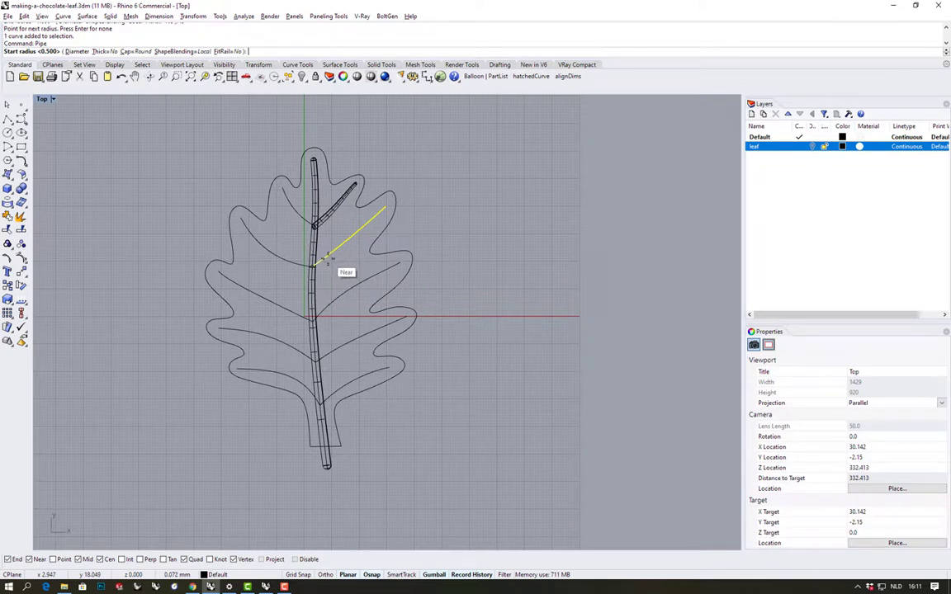
{"action": "type", "text": "1"}
{"action": "key", "text": "Return"}
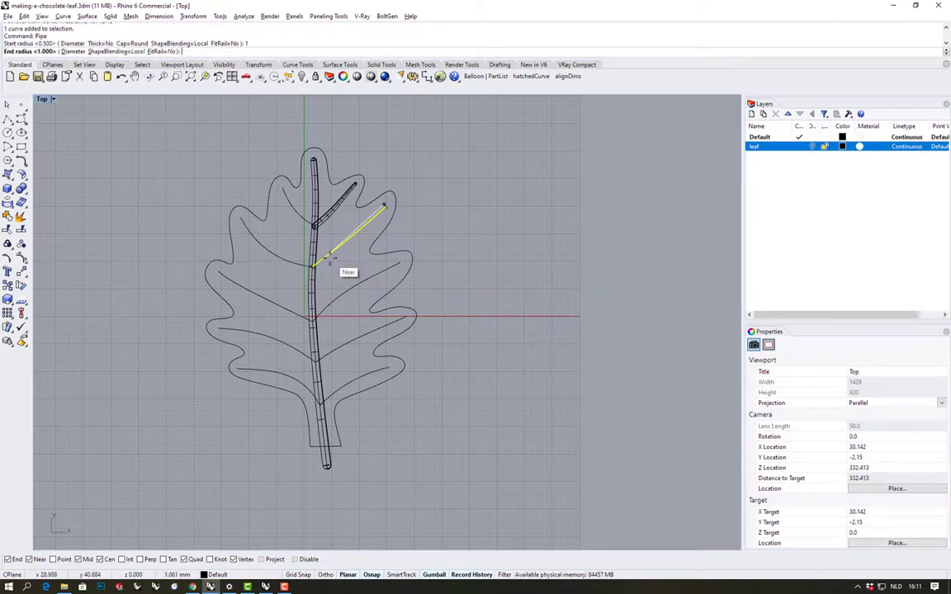
{"action": "type", "text": ".5"}
{"action": "key", "text": "Return"}
{"action": "key", "text": "Return"}
{"action": "left_click", "coordinate": [337, 305]}
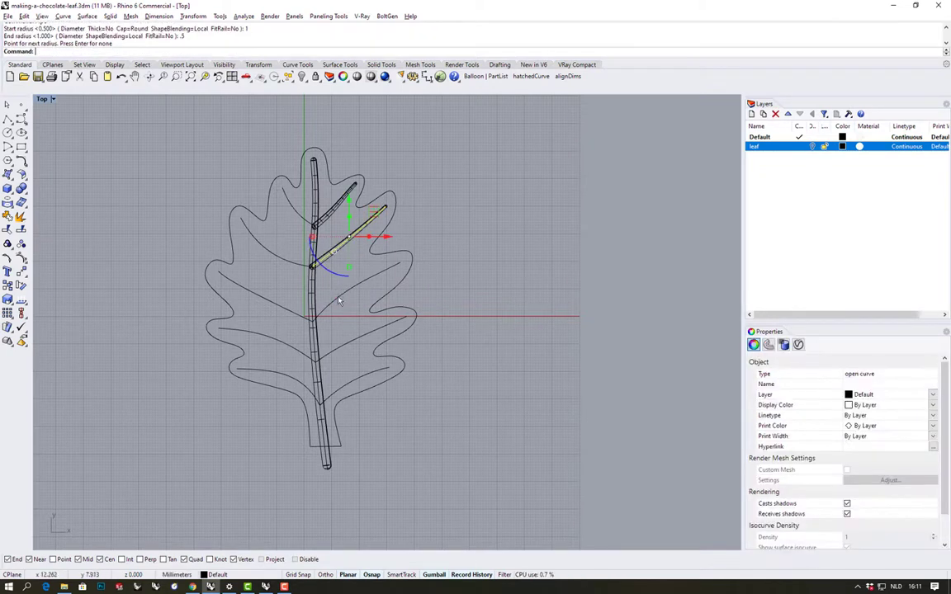
{"action": "key", "text": "Return"}
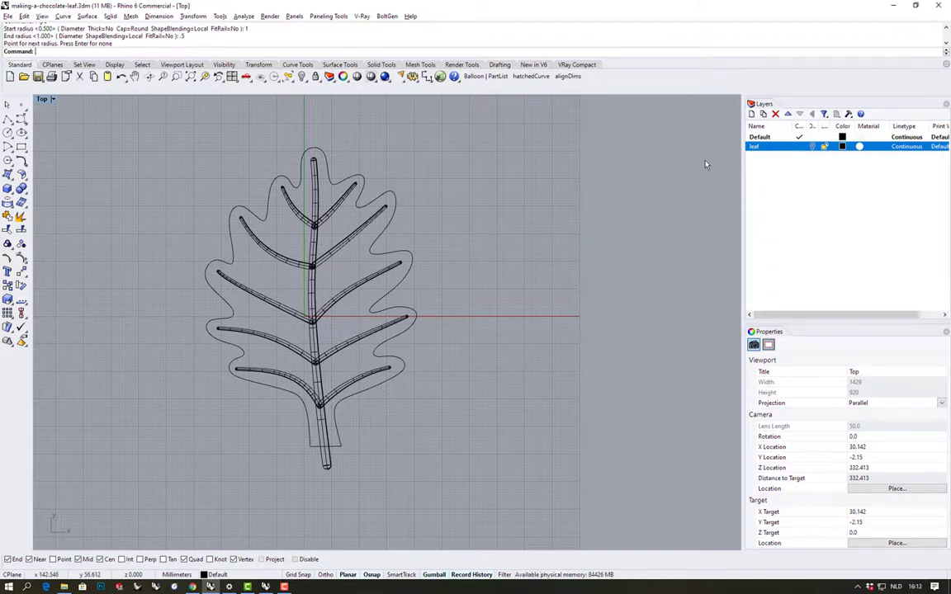
Show the leaf layer again and view the leaf solid with its vein pipes in the maximized Perspective view.
{"action": "left_click", "coordinate": [813, 147]}
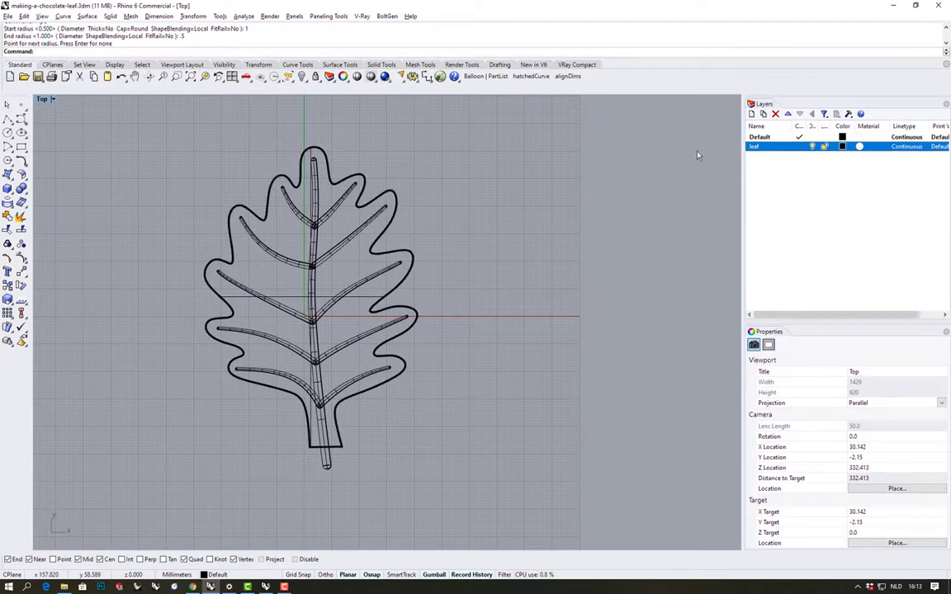
{"action": "double_click", "coordinate": [43, 99]}
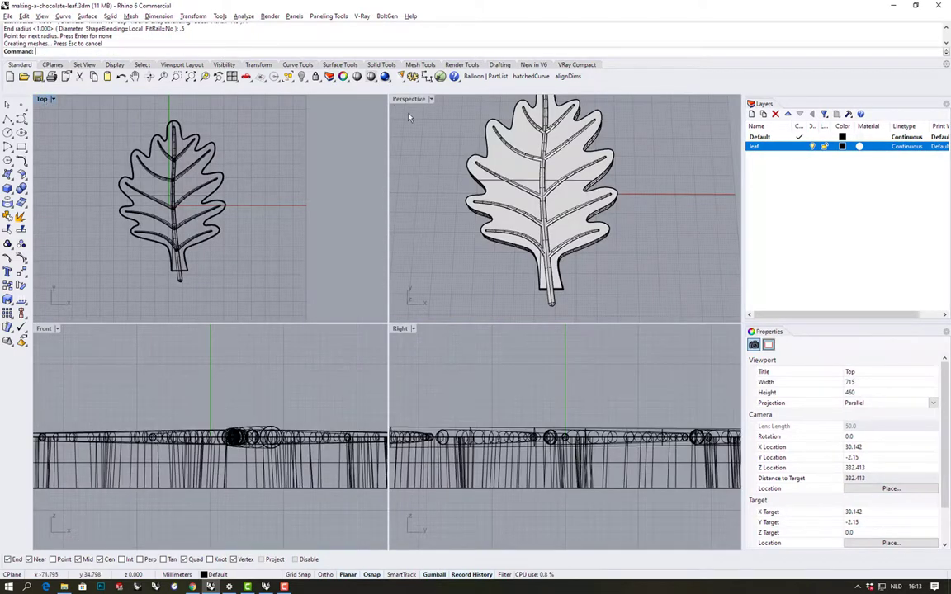
{"action": "double_click", "coordinate": [368, 92]}
{"action": "mouse_move", "coordinate": [350, 207]}
{"action": "right_mouse_down"}
{"action": "mouse_move", "coordinate": [355, 270]}
{"action": "mouse_move", "coordinate": [420, 372]}
{"action": "right_mouse_up"}
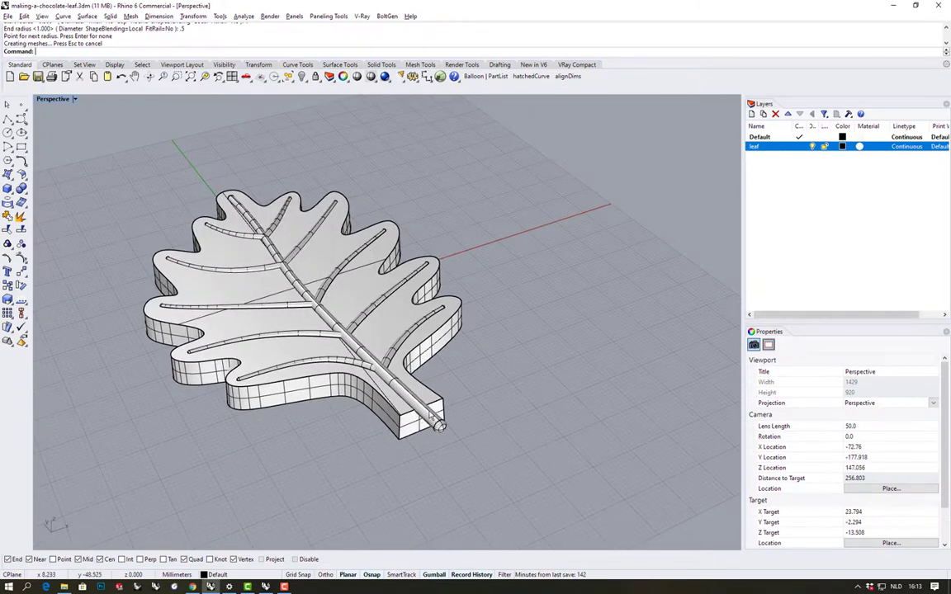
{"action": "right_click_drag", "start_coordinate": [430, 416], "coordinate": [452, 381]}
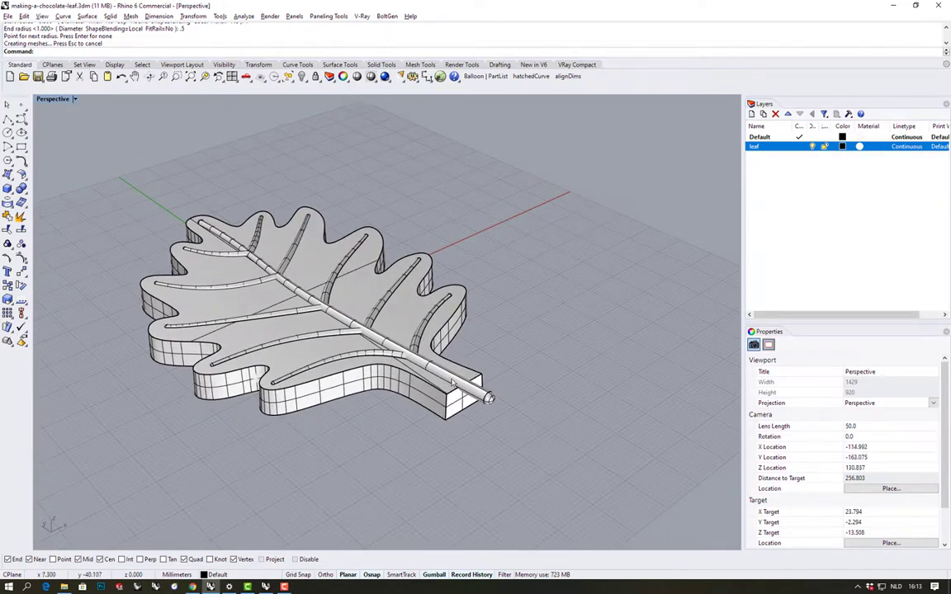
Explode the leaf solid into separate surfaces and clear the selection.
{"action": "left_click", "coordinate": [455, 411]}
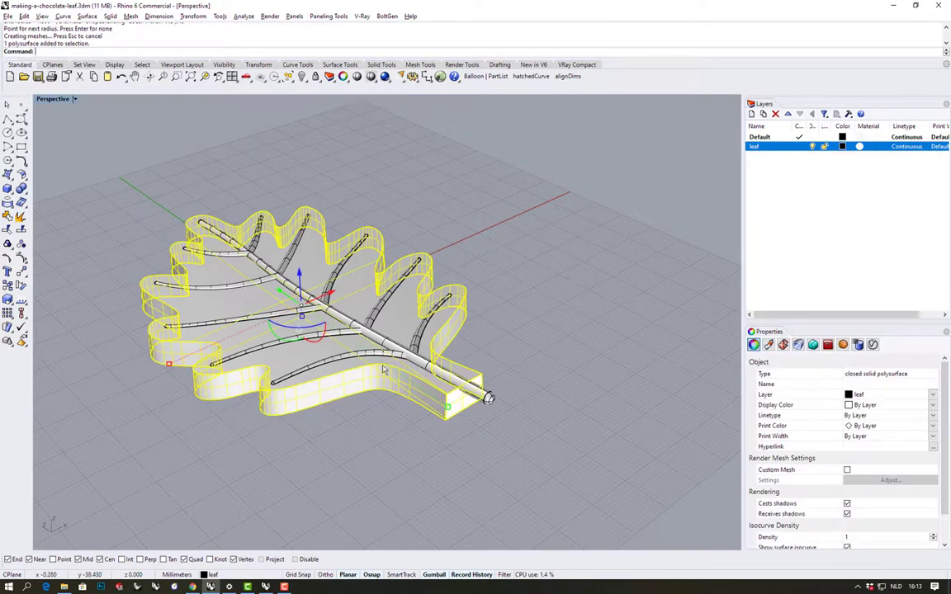
{"action": "left_click", "coordinate": [22, 215]}
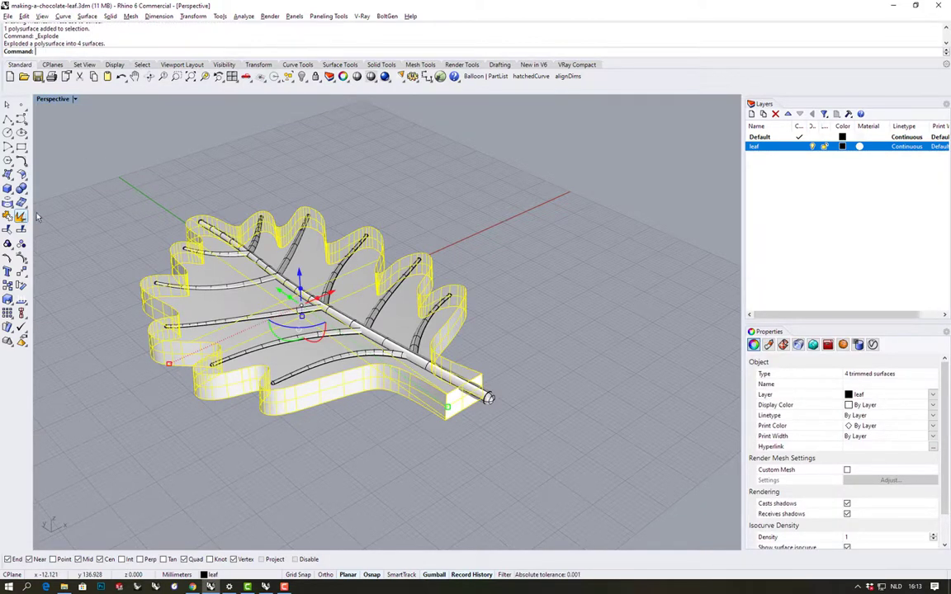
{"action": "left_click", "coordinate": [516, 327]}
Extend the top edge of the stem end face upward beyond the midrib pipe with ExtendSrf, Smooth type and Merge on.
{"action": "right_click_drag", "start_coordinate": [493, 363], "coordinate": [520, 338]}
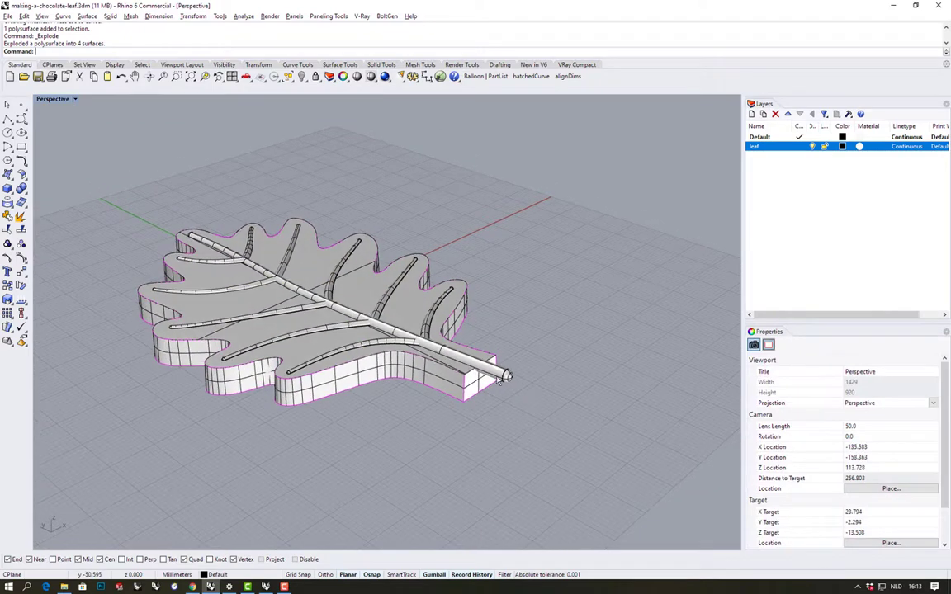
{"action": "scroll", "coordinate": [487, 363], "scroll_direction": "up", "scroll_amount": 3}
{"action": "type", "text": "exten"}
{"action": "key", "text": "Return"}
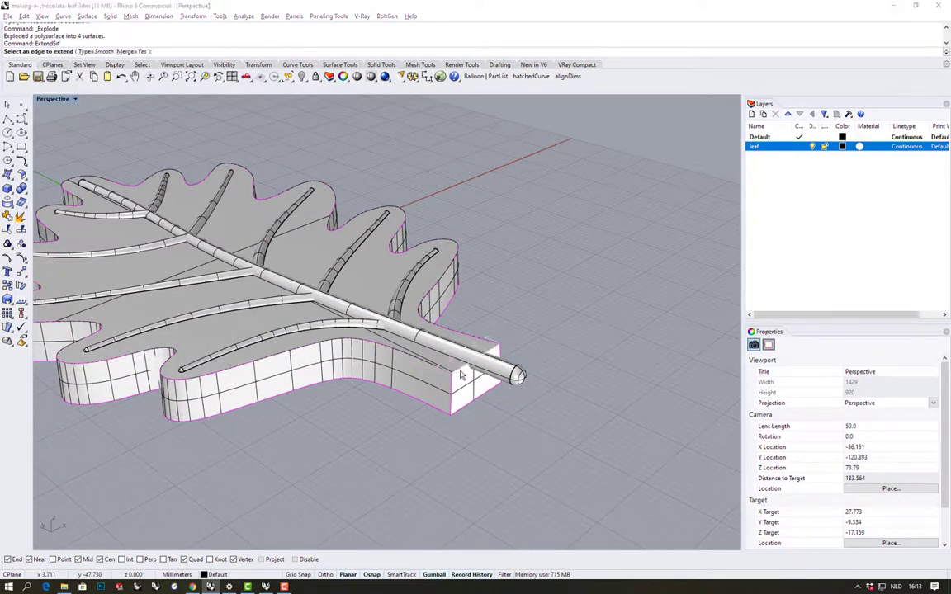
{"action": "left_click", "coordinate": [477, 380]}
{"action": "left_click", "coordinate": [488, 406]}
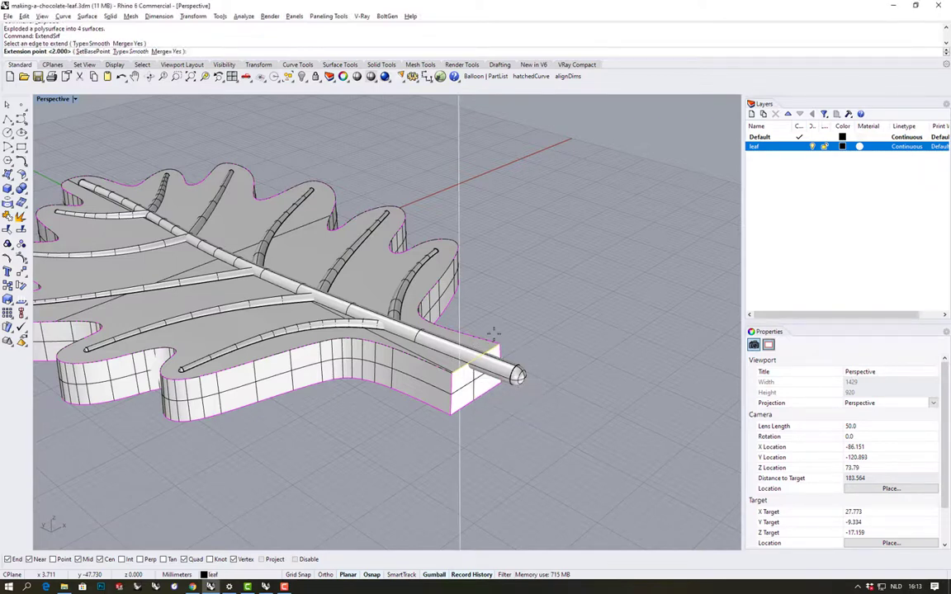
{"action": "left_click", "coordinate": [494, 332]}
Hide the leaf's side wall and bottom surface, leaving the top surface and extended stem end face with the pipes.
{"action": "right_click_drag", "start_coordinate": [494, 332], "coordinate": [536, 311]}
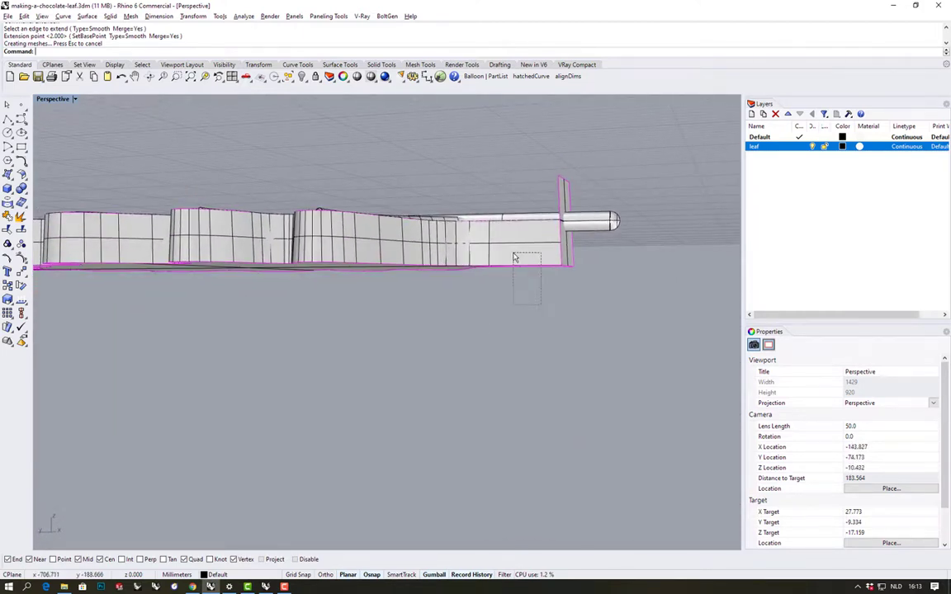
{"action": "left_click_drag", "start_coordinate": [513, 257], "coordinate": [513, 266]}
{"action": "key", "text": "ctrl+h"}
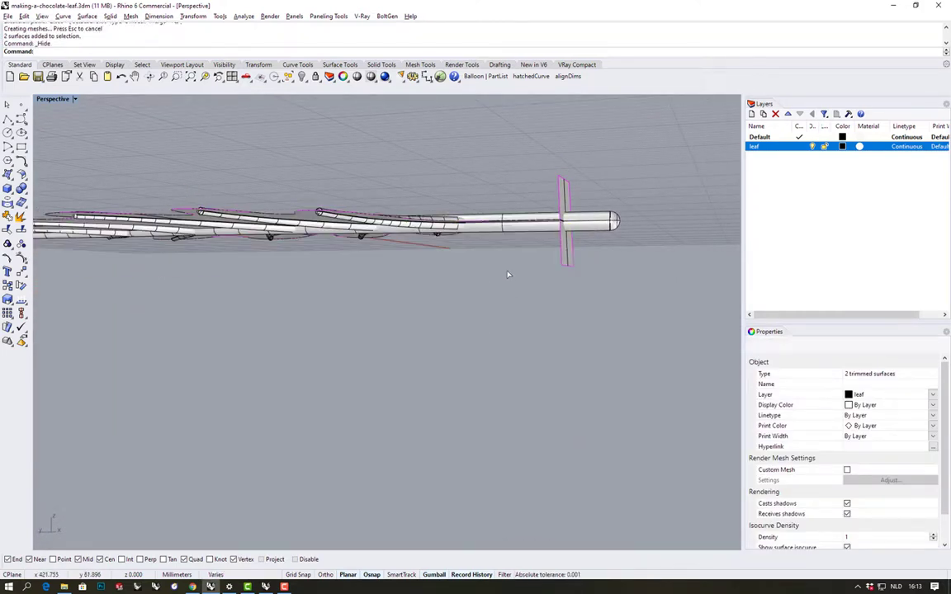
Trim the midrib pipe with the leaf's top surface and stem end face, removing its protruding end and the part beneath the leaf.
{"action": "right_click_drag", "start_coordinate": [512, 257], "coordinate": [541, 224]}
{"action": "right_click_drag", "start_coordinate": [584, 178], "coordinate": [574, 240], "text": "shift"}
{"action": "scroll", "coordinate": [547, 246], "scroll_direction": "up", "scroll_amount": 3}
{"action": "left_click", "coordinate": [577, 246]}
{"action": "left_click", "coordinate": [544, 238], "text": "shift"}
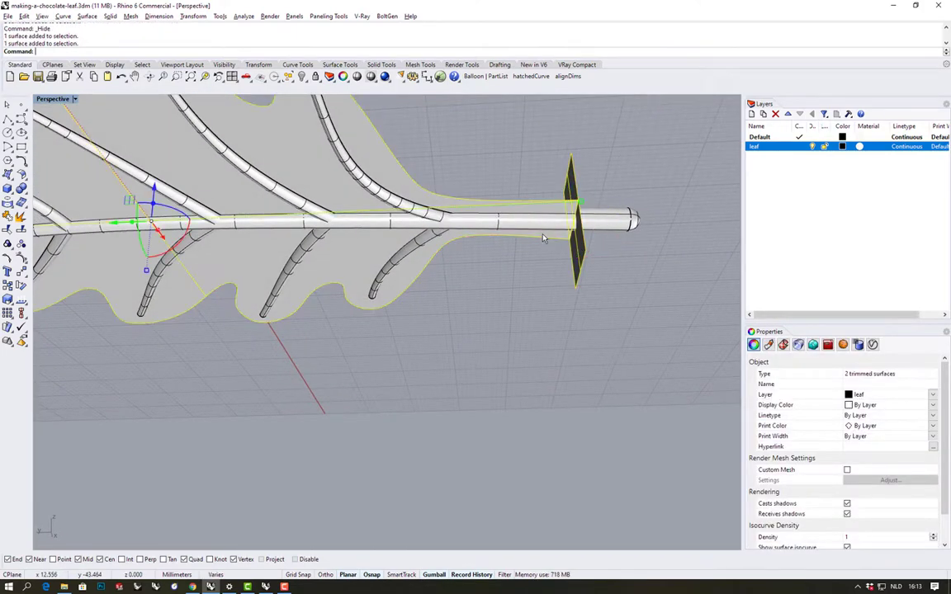
{"action": "type", "text": "trim"}
{"action": "key", "text": "Return"}
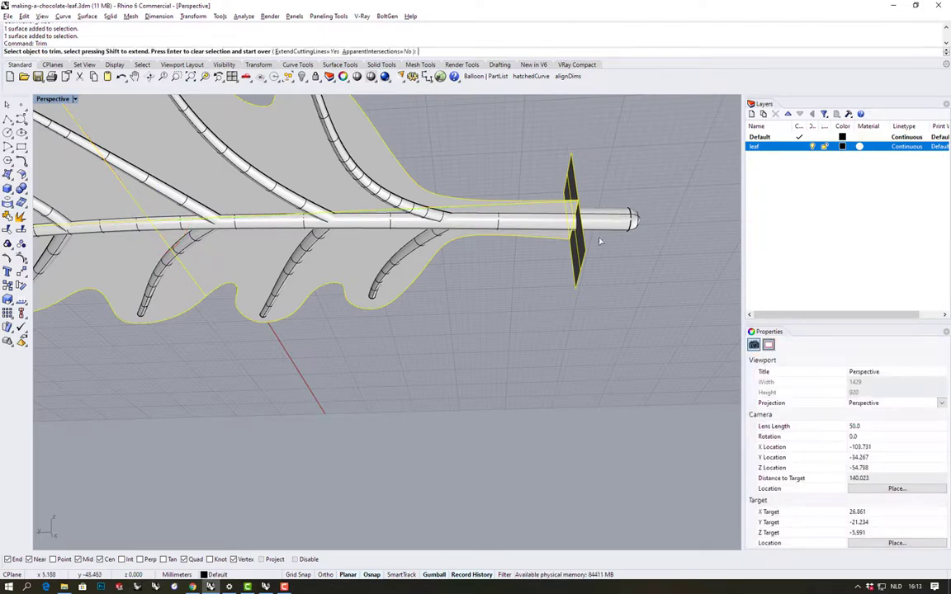
{"action": "left_click", "coordinate": [626, 225]}
{"action": "right_click_drag", "start_coordinate": [612, 234], "coordinate": [488, 265]}
{"action": "left_click", "coordinate": [582, 245]}
{"action": "right_click", "coordinate": [621, 196]}
Trim the leaf's top surface with the midrib pipe, removing the strip of surface enclosed under the vein.
{"action": "left_click", "coordinate": [611, 244]}
{"action": "left_click", "coordinate": [441, 317]}
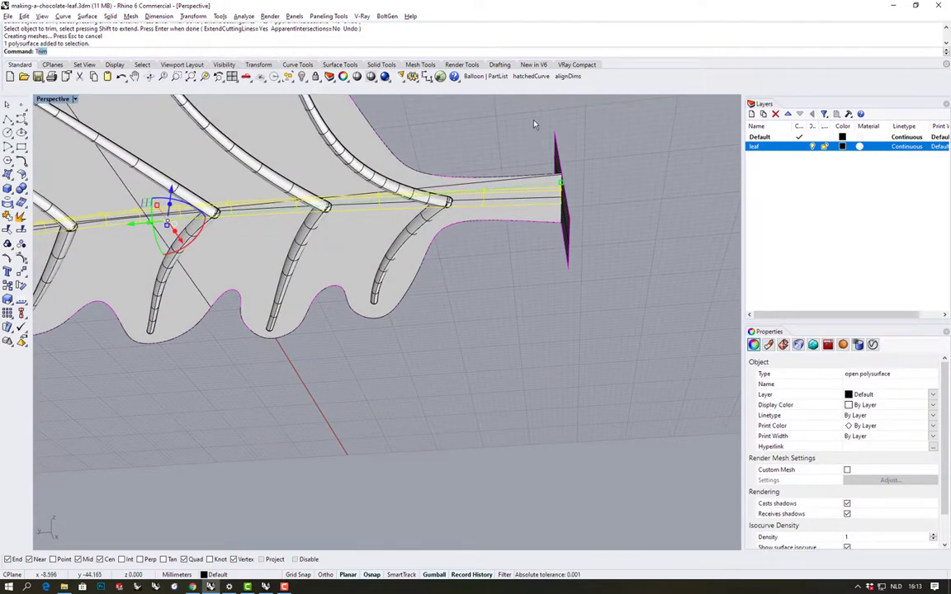
{"action": "key", "text": "Return"}
{"action": "scroll", "coordinate": [545, 190], "scroll_direction": "up", "scroll_amount": 5}
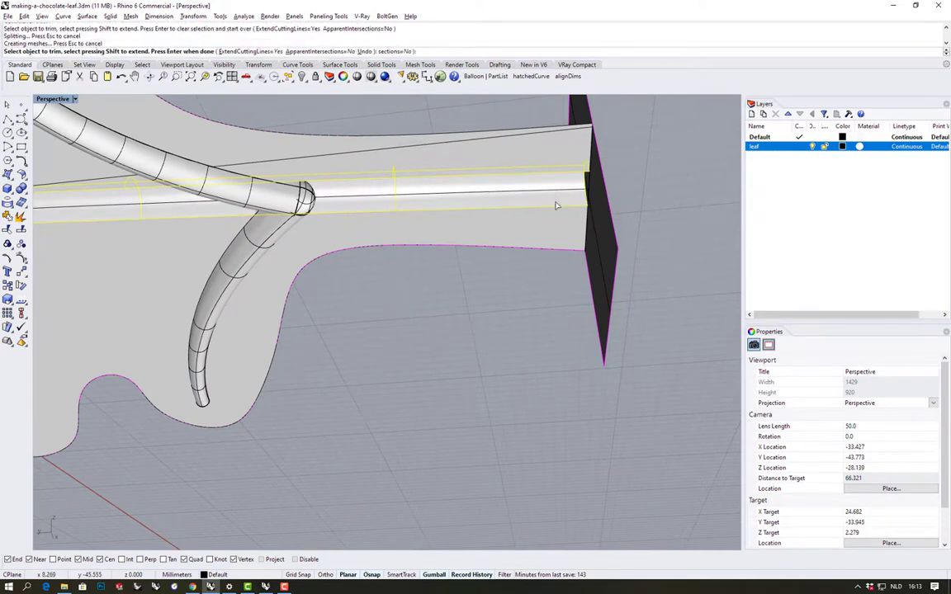
{"action": "scroll", "coordinate": [548, 189], "scroll_direction": "down", "scroll_amount": 10}
{"action": "right_click_drag", "start_coordinate": [543, 230], "coordinate": [505, 306]}
{"action": "key", "text": "Return"}
Trim the stem end face with the top surface and midrib, removing the excess above the leaf and around the vein.
{"action": "left_click", "coordinate": [538, 361], "text": "shift"}
{"action": "key", "text": "Return"}
{"action": "left_click", "coordinate": [596, 278]}
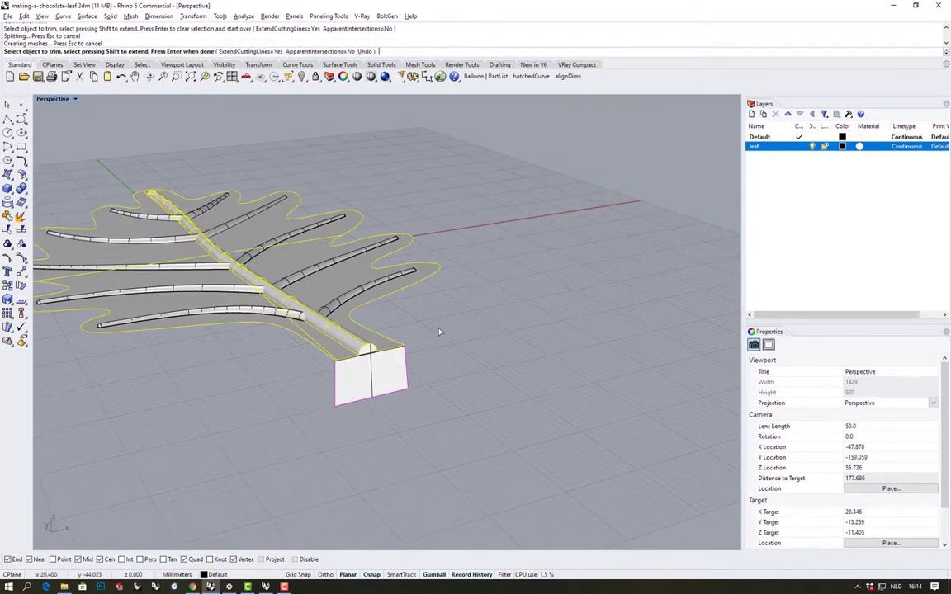
{"action": "right_click_drag", "start_coordinate": [442, 330], "coordinate": [514, 325]}
{"action": "key", "text": "Return"}
{"action": "key", "text": "Escape"}
Show the hidden leaf surfaces and join all the leaf surfaces with the trimmed midrib into one closed solid.
{"action": "type", "text": "Show"}
{"action": "key", "text": "Return"}
{"action": "mouse_move", "coordinate": [446, 363]}
{"action": "right_mouse_down"}
{"action": "mouse_move", "coordinate": [470, 316]}
{"action": "mouse_move", "coordinate": [475, 347]}
{"action": "right_mouse_up"}
{"action": "type", "text": "selSrf"}
{"action": "key", "text": "Return"}
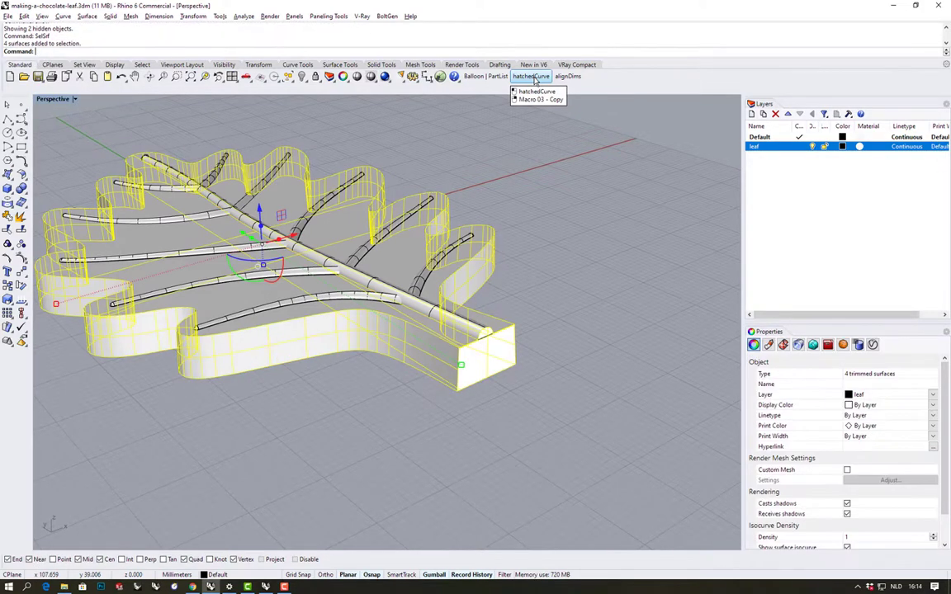
{"action": "left_click", "coordinate": [327, 248], "text": "shift"}
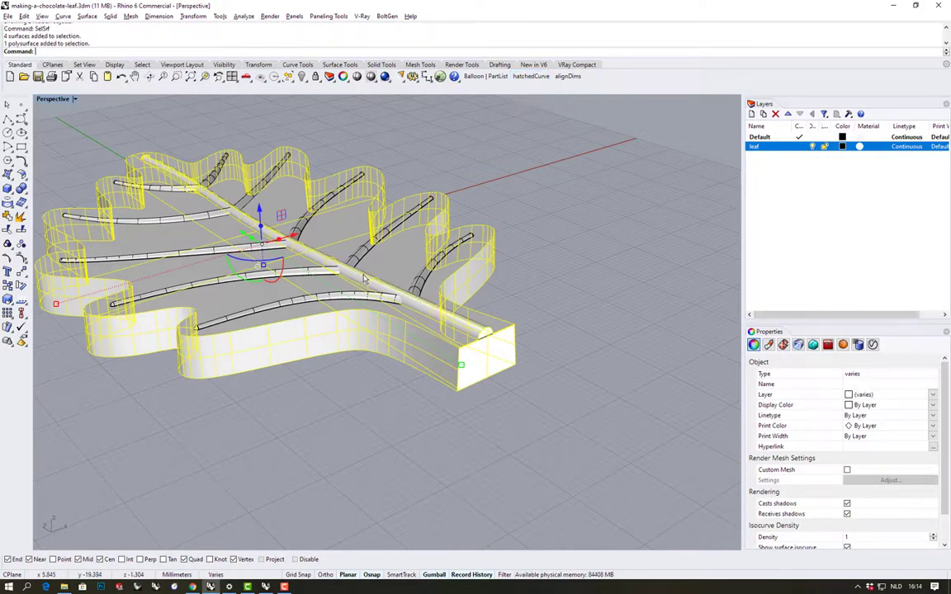
{"action": "right_click_drag", "start_coordinate": [327, 248], "coordinate": [281, 268]}
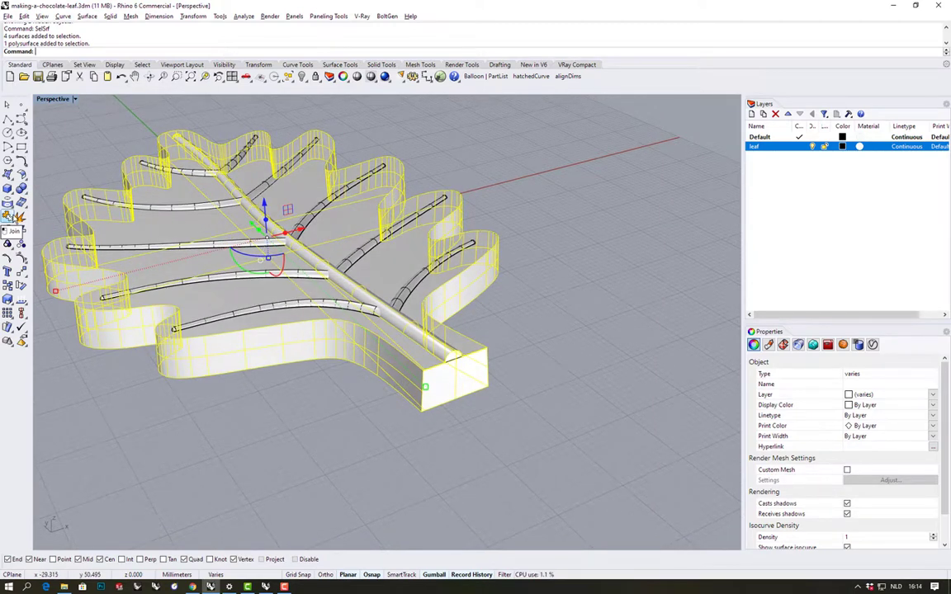
{"action": "left_click", "coordinate": [9, 218]}
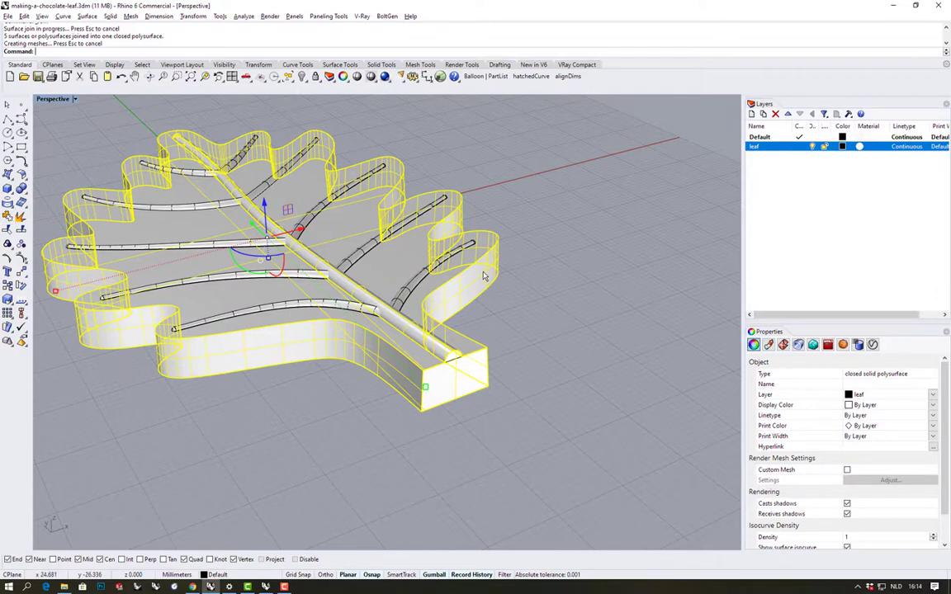
{"action": "right_click_drag", "start_coordinate": [483, 275], "coordinate": [561, 221]}
{"action": "left_click", "coordinate": [603, 249]}
Move the side vein pipes and curves to a new layer named "veins+curves" and turn that layer off.
{"action": "right_click_drag", "start_coordinate": [239, 179], "coordinate": [157, 145]}
{"action": "left_click_drag", "start_coordinate": [151, 146], "coordinate": [451, 249]}
{"action": "right_click_drag", "start_coordinate": [451, 250], "coordinate": [519, 175]}
{"action": "left_click", "coordinate": [752, 116]}
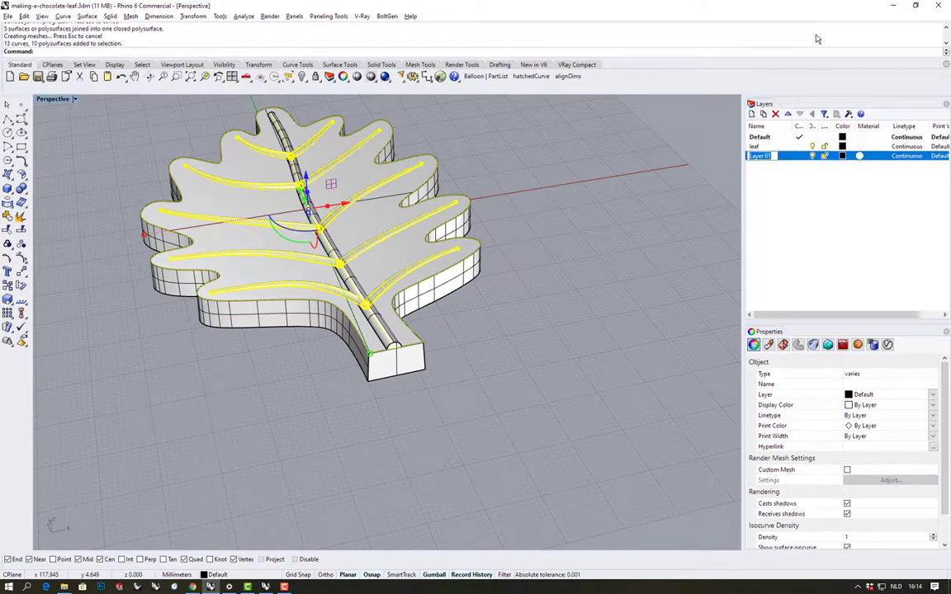
{"action": "type", "text": "b"}
{"action": "type", "text": "veins+curves"}
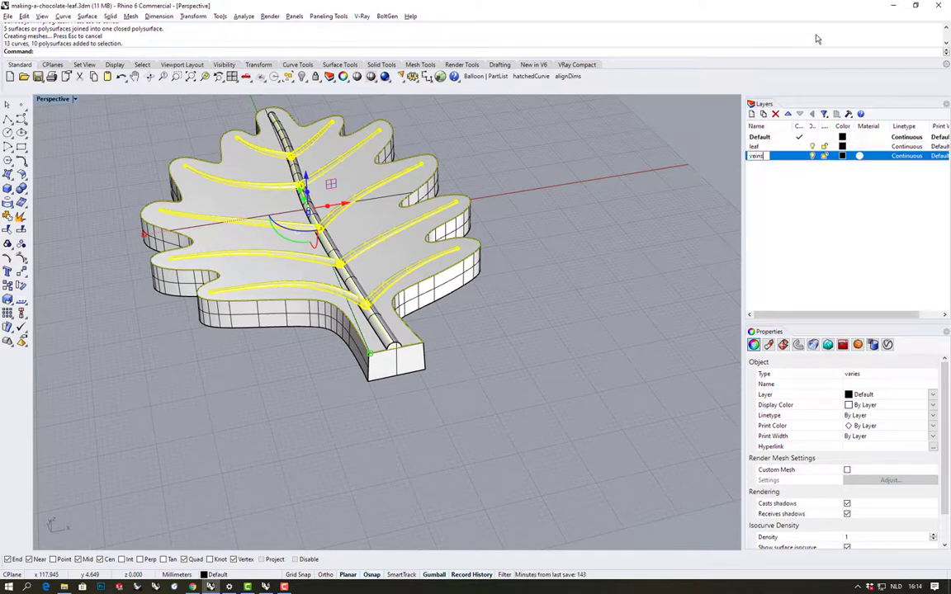
{"action": "right_click", "coordinate": [777, 156]}
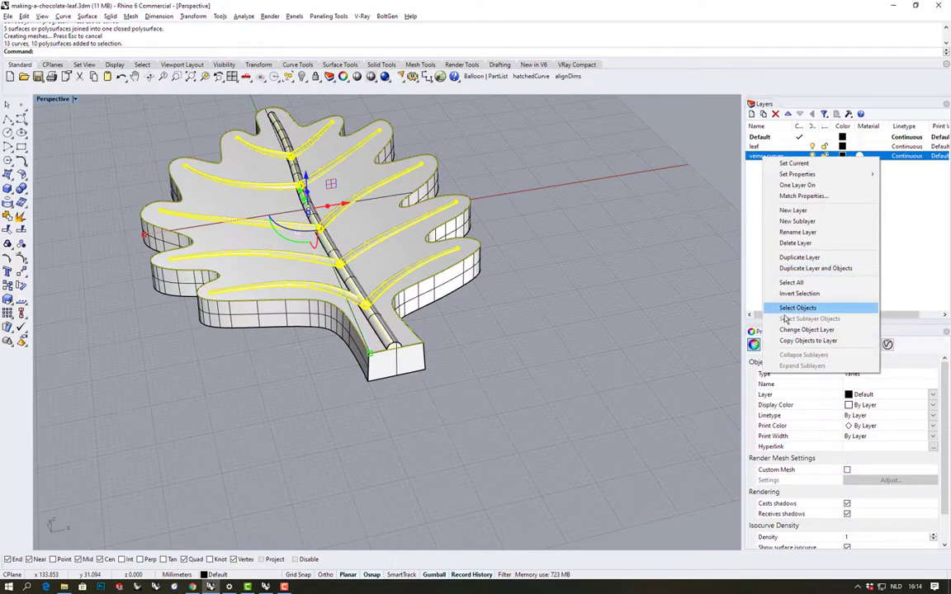
{"action": "left_click", "coordinate": [794, 331]}
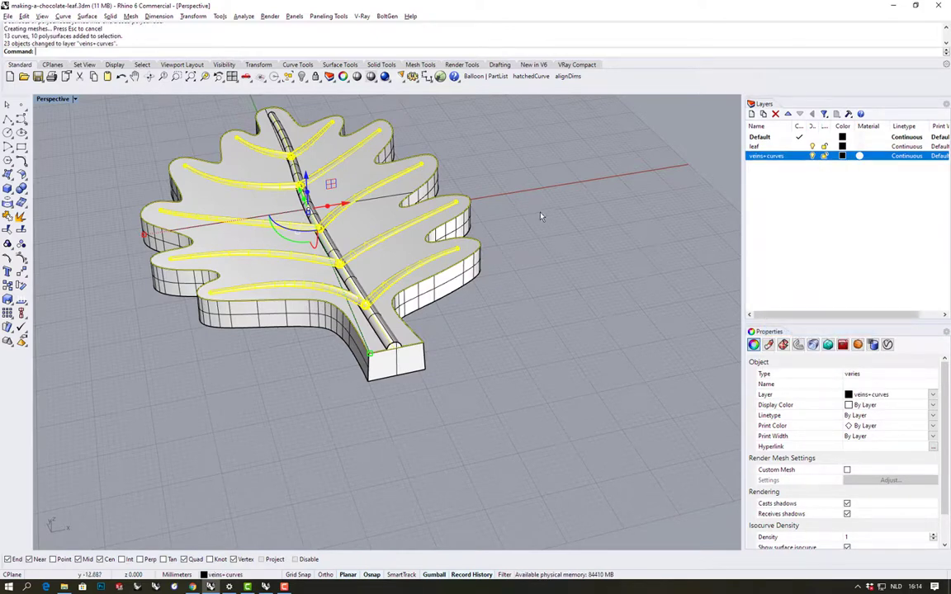
{"action": "left_click", "coordinate": [812, 156]}
Fillet the leaf's top outline, midrib and stem end edges with FilletEdge at radius 1.
{"action": "right_click_drag", "start_coordinate": [611, 191], "coordinate": [576, 265]}
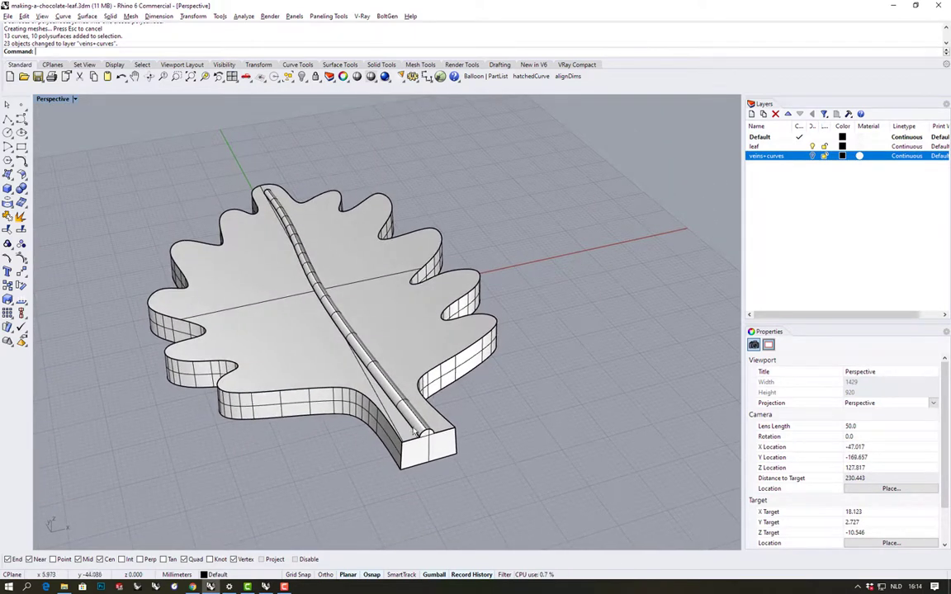
{"action": "right_click_drag", "start_coordinate": [406, 450], "coordinate": [374, 379]}
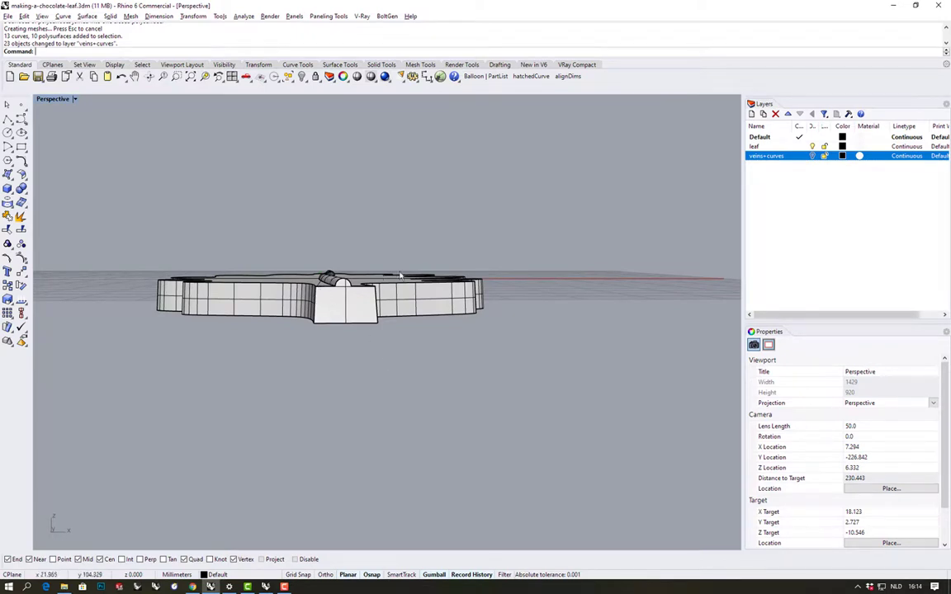
{"action": "mouse_move", "coordinate": [305, 257]}
{"action": "right_mouse_down"}
{"action": "mouse_move", "coordinate": [337, 296]}
{"action": "mouse_move", "coordinate": [335, 277]}
{"action": "mouse_move", "coordinate": [338, 316]}
{"action": "mouse_move", "coordinate": [345, 264]}
{"action": "mouse_move", "coordinate": [314, 248]}
{"action": "right_mouse_up"}
{"action": "type", "text": "FilletEdge"}
{"action": "key", "text": "Return"}
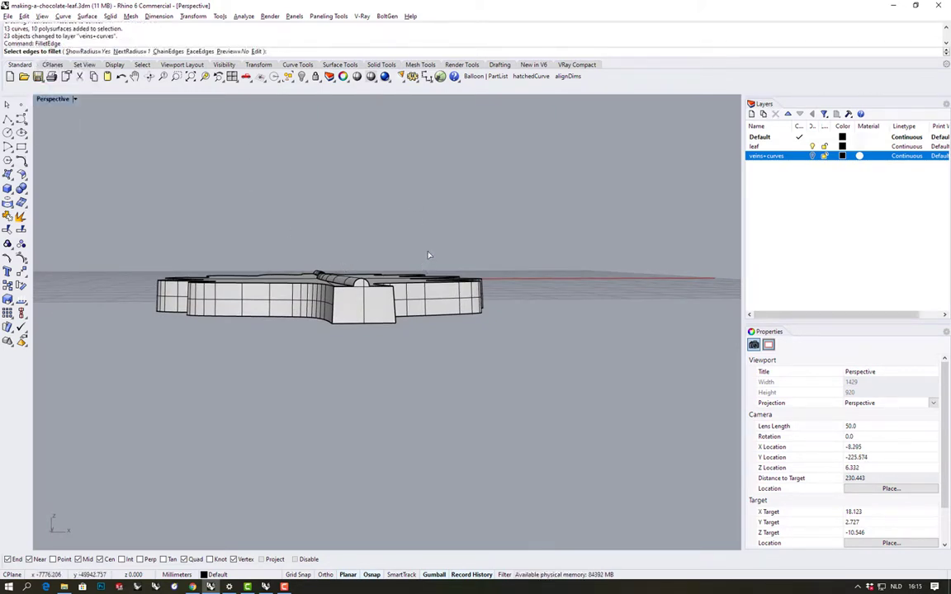
{"action": "right_click_drag", "start_coordinate": [487, 246], "coordinate": [501, 244]}
{"action": "left_click_drag", "start_coordinate": [508, 239], "coordinate": [151, 289]}
{"action": "right_click_drag", "start_coordinate": [273, 207], "coordinate": [322, 297]}
{"action": "right_click", "coordinate": [322, 296]}
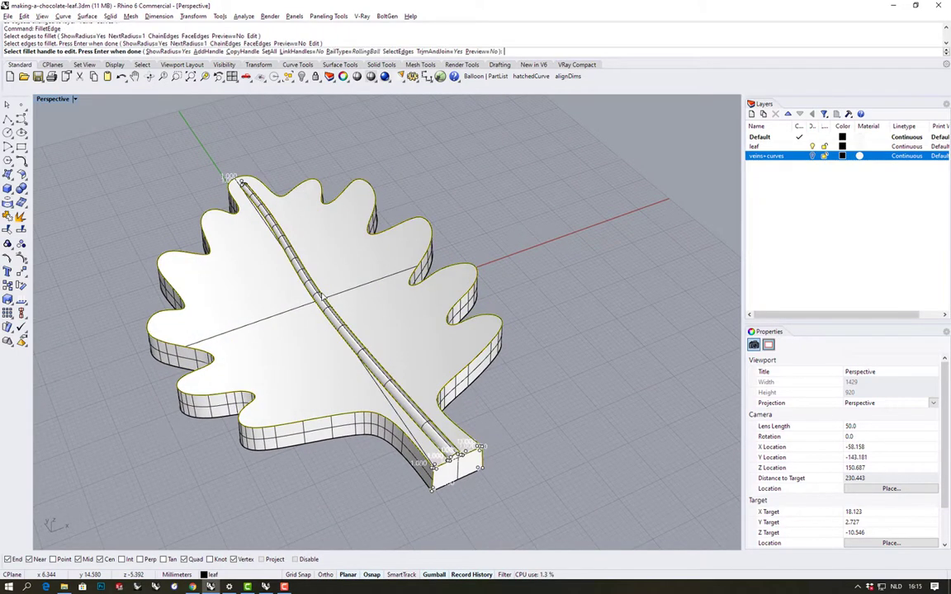
{"action": "key", "text": "Return"}
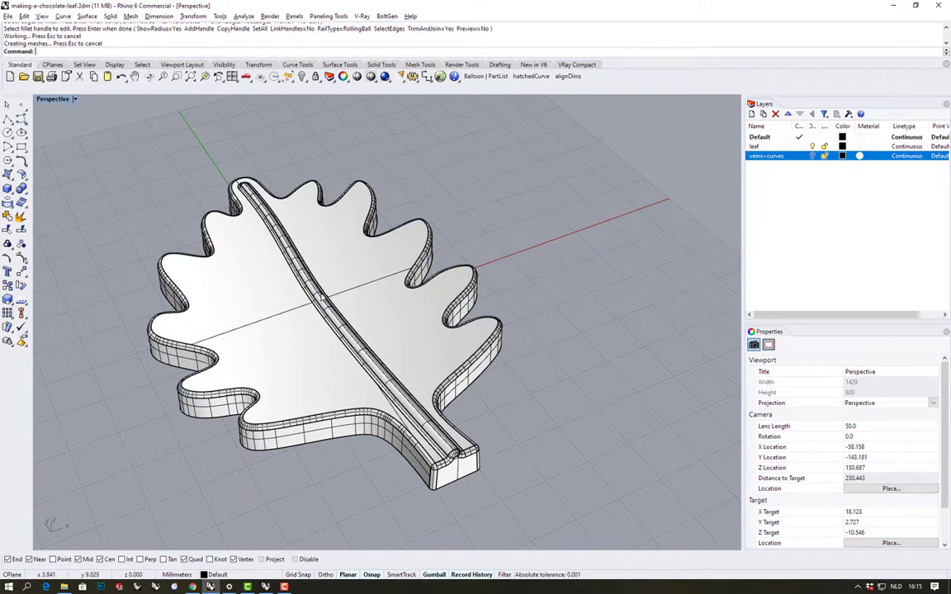
{"action": "right_click_drag", "start_coordinate": [385, 237], "coordinate": [406, 248]}
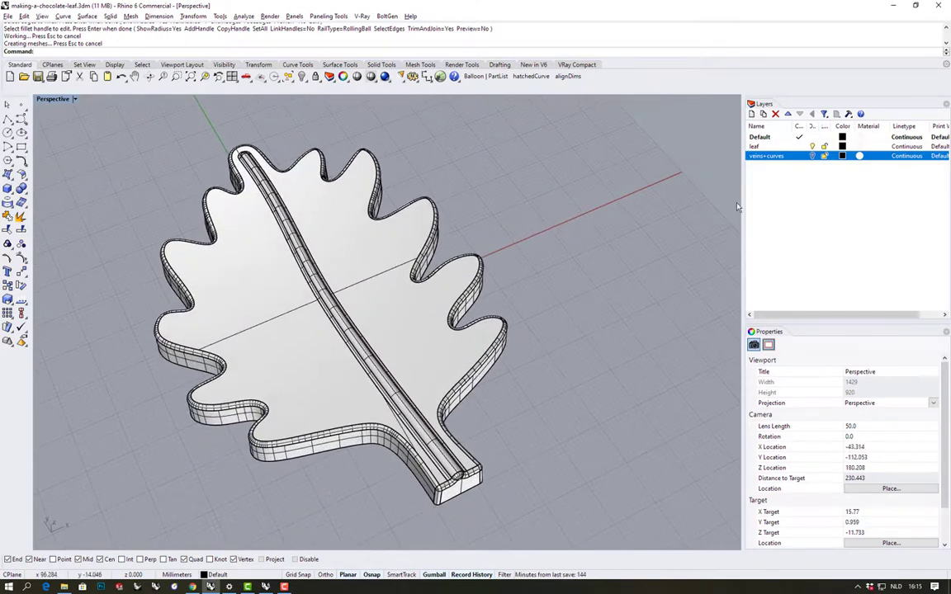
Turn the veins+curves layer back on and Boolean union the five side veins right of the midrib with the leaf solid.
{"action": "left_click", "coordinate": [813, 157]}
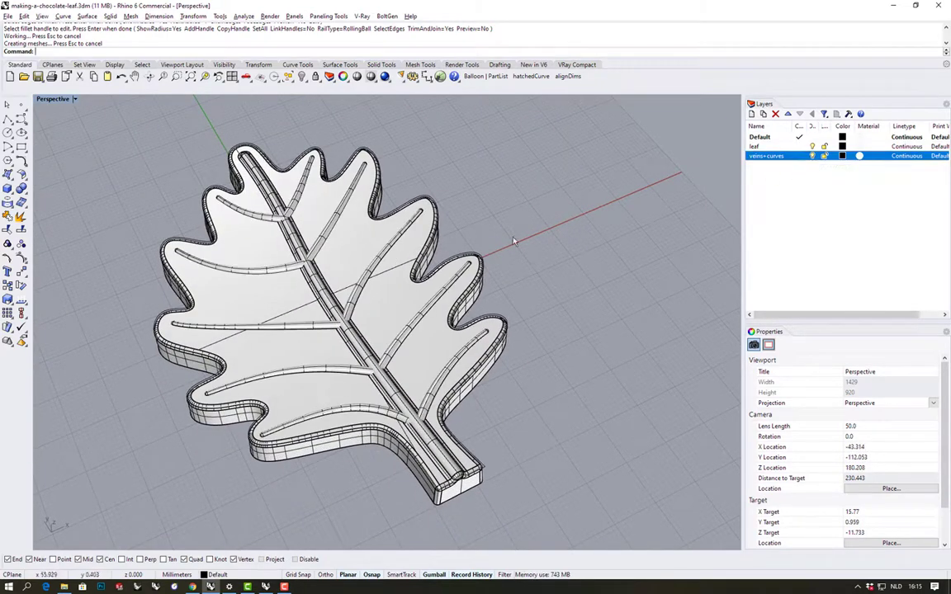
{"action": "right_click_drag", "start_coordinate": [500, 240], "coordinate": [395, 223]}
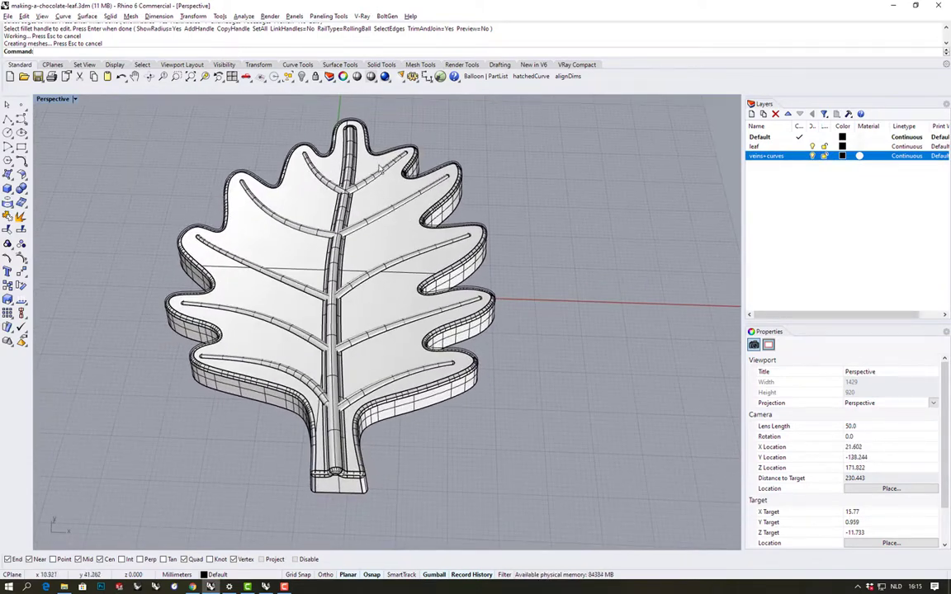
{"action": "right_click_drag", "start_coordinate": [382, 166], "coordinate": [387, 155]}
{"action": "left_click_drag", "start_coordinate": [328, 112], "coordinate": [456, 393]}
{"action": "left_click", "coordinate": [384, 336], "text": "shift"}
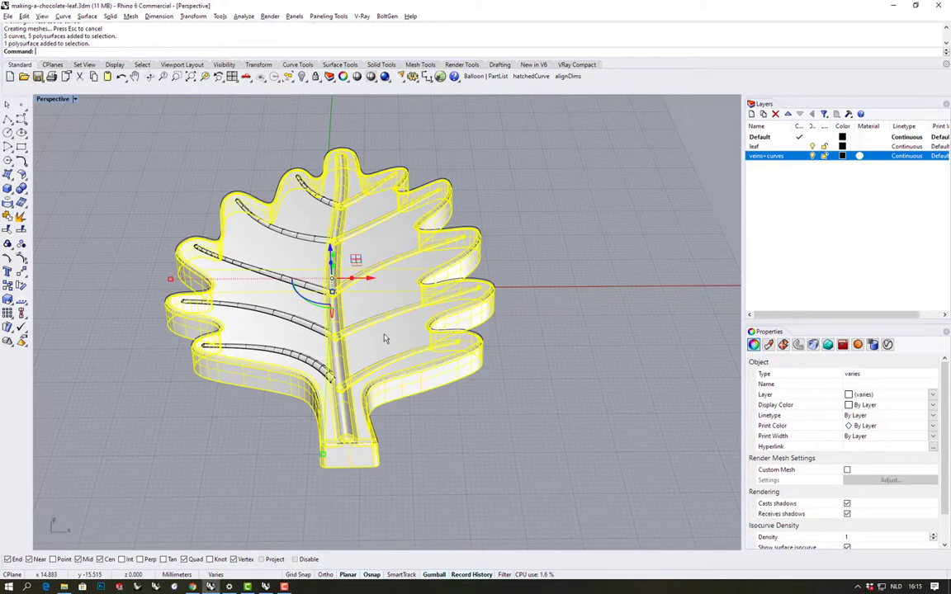
{"action": "left_click", "coordinate": [22, 188]}
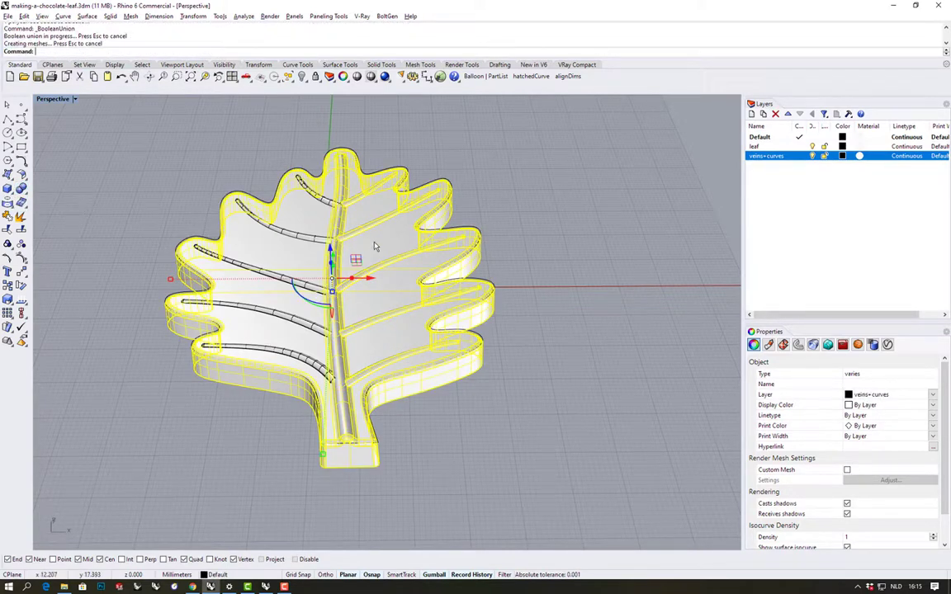
{"action": "left_click", "coordinate": [222, 163]}
Boolean union the five side veins left of the midrib with the leaf solid.
{"action": "right_click", "coordinate": [222, 163]}
{"action": "left_click_drag", "start_coordinate": [138, 145], "coordinate": [442, 425]}
{"action": "left_click", "coordinate": [400, 262]}
{"action": "key", "text": "Return"}
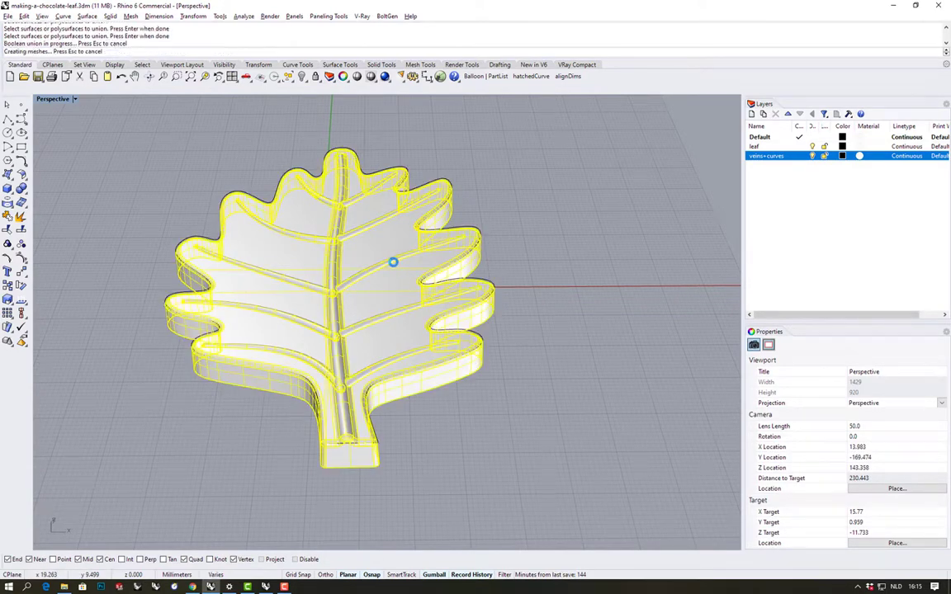
Apply the chocolate.jpg environment map to the united leaf solid with EMap and inspect its appearance.
{"action": "left_click", "coordinate": [354, 259]}
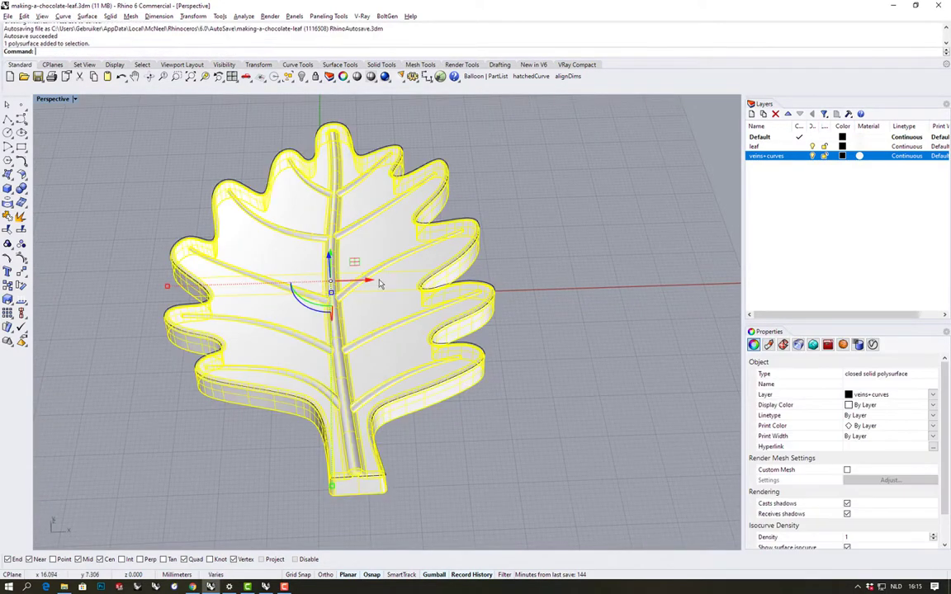
{"action": "right_click_drag", "start_coordinate": [354, 259], "coordinate": [474, 248]}
{"action": "left_click", "coordinate": [509, 181]}
{"action": "left_click", "coordinate": [438, 283]}
{"action": "right_click_drag", "start_coordinate": [414, 291], "coordinate": [434, 270]}
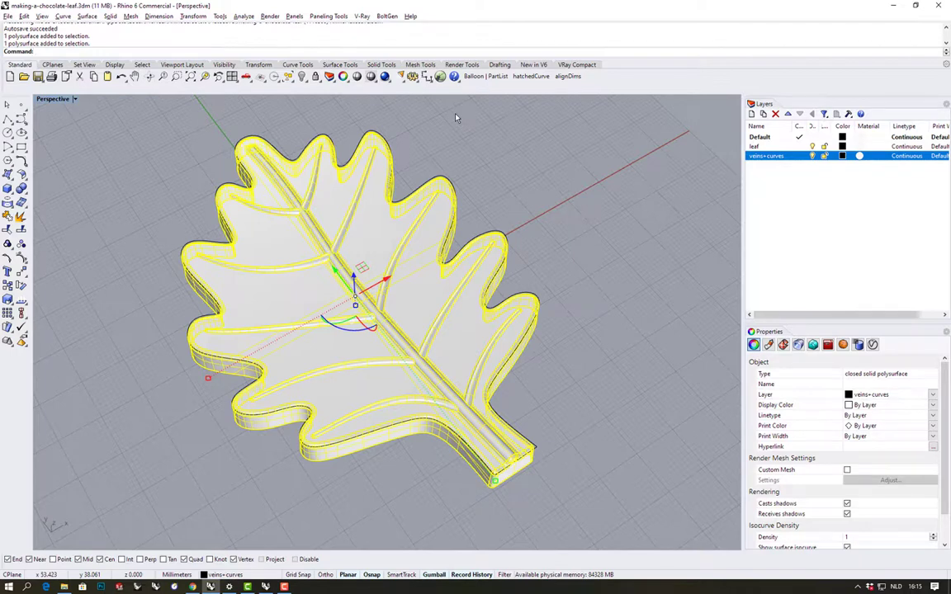
{"action": "type", "text": "EMap"}
{"action": "key", "text": "Return"}
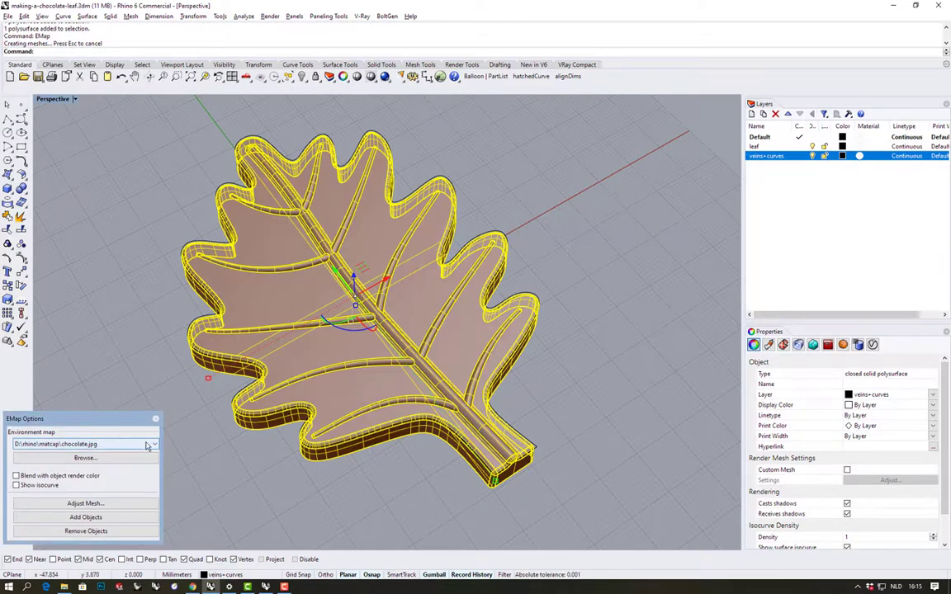
{"action": "left_click", "coordinate": [138, 373]}
{"action": "right_click_drag", "start_coordinate": [387, 298], "coordinate": [438, 324]}
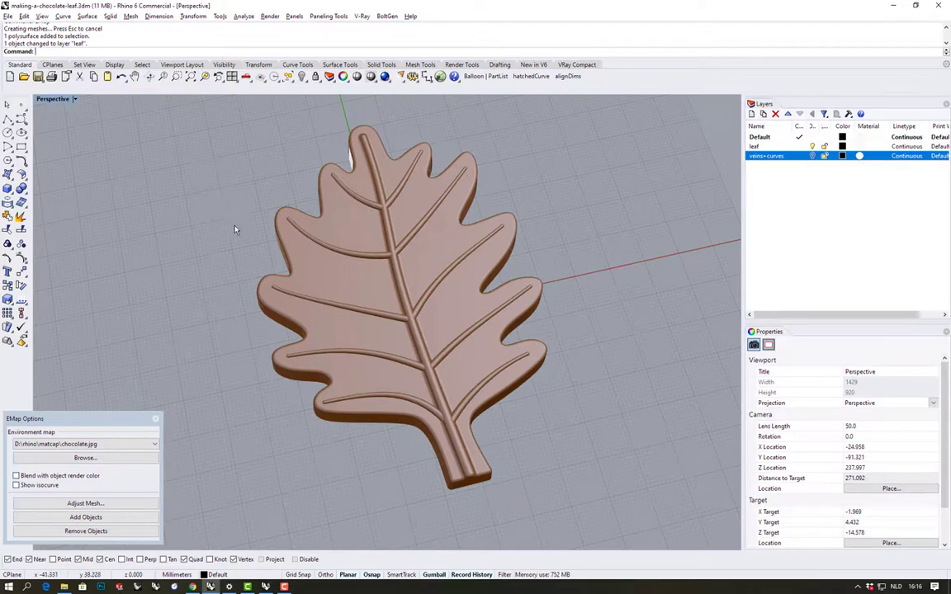
Restore the four-viewport layout and run DraftAngleAnalysis on the leaf solid with an upper limit of 3.0 and a lower limit of 2.
{"action": "right_click_drag", "start_coordinate": [243, 231], "coordinate": [408, 248]}
{"action": "double_click", "coordinate": [61, 99]}
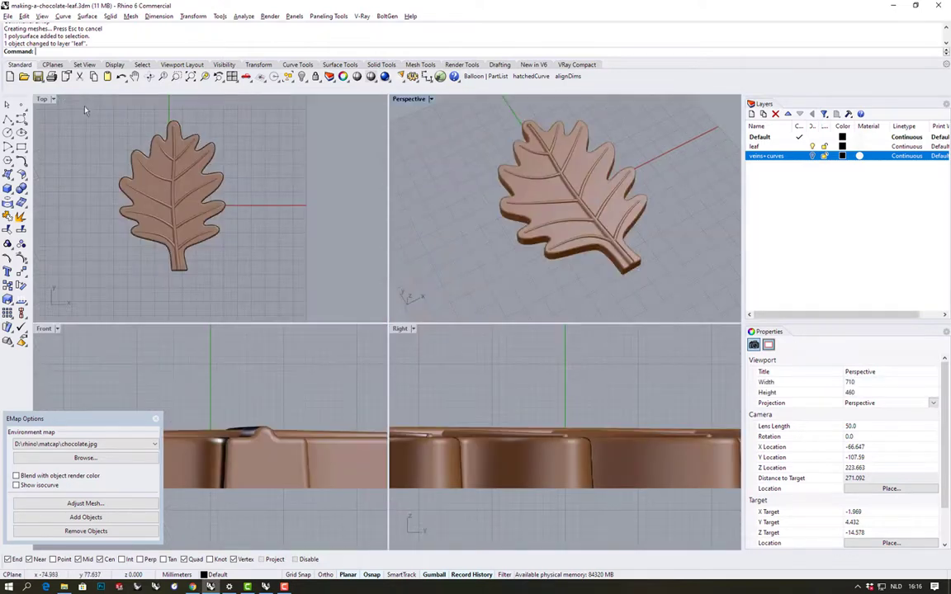
{"action": "left_click", "coordinate": [189, 174]}
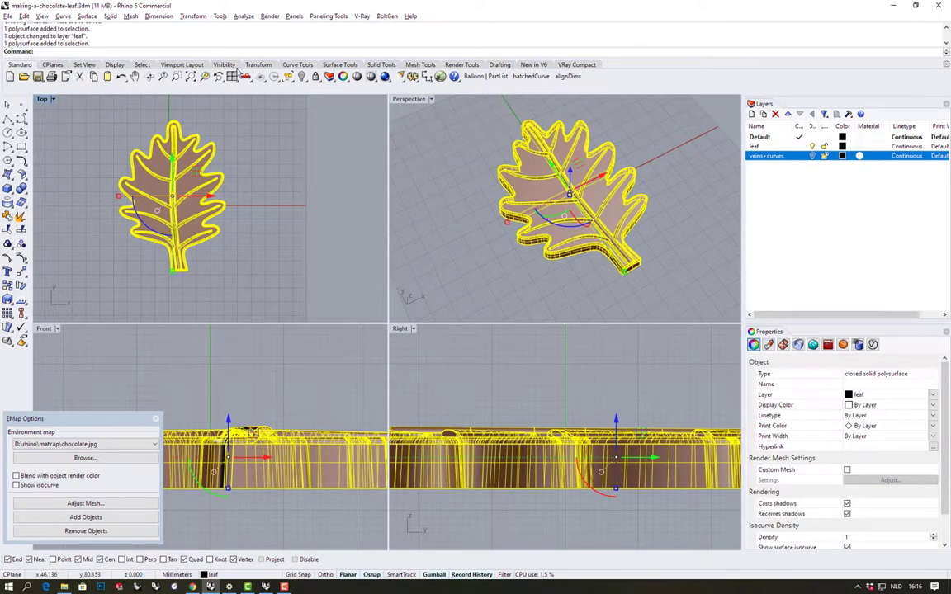
{"action": "type", "text": "d"}
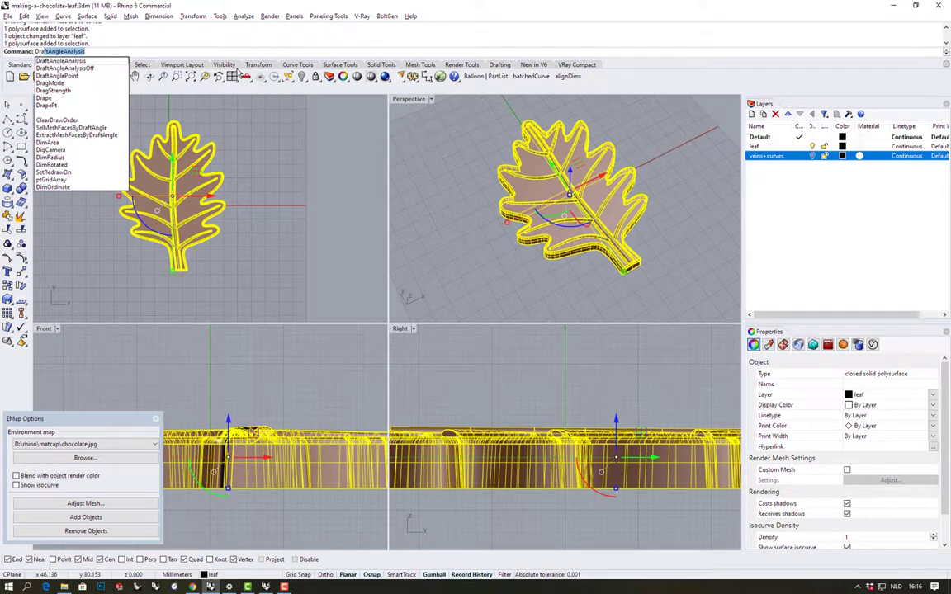
{"action": "key", "text": "Return"}
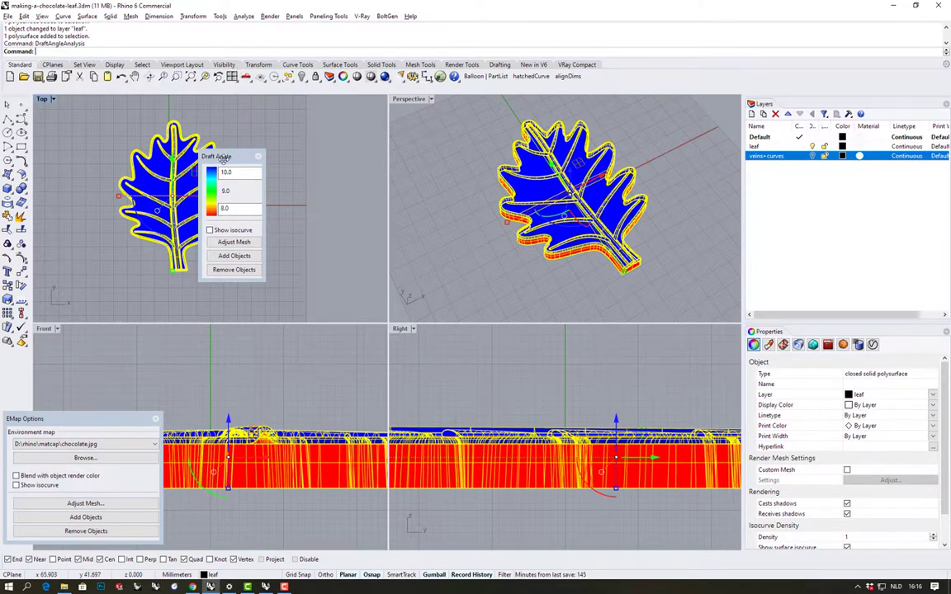
{"action": "left_click_drag", "start_coordinate": [202, 147], "coordinate": [293, 127]}
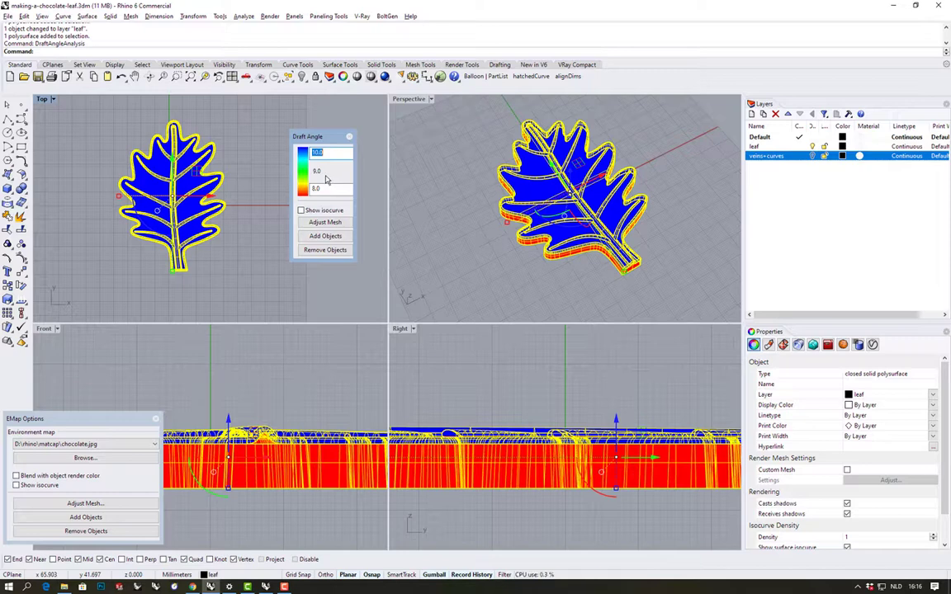
{"action": "left_click", "coordinate": [326, 187]}
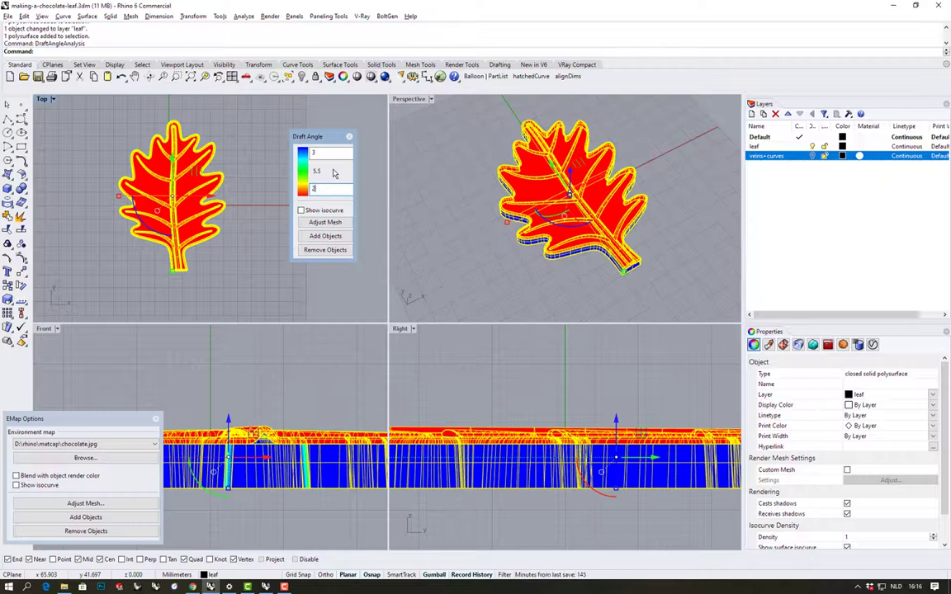
{"action": "key", "text": "Return"}
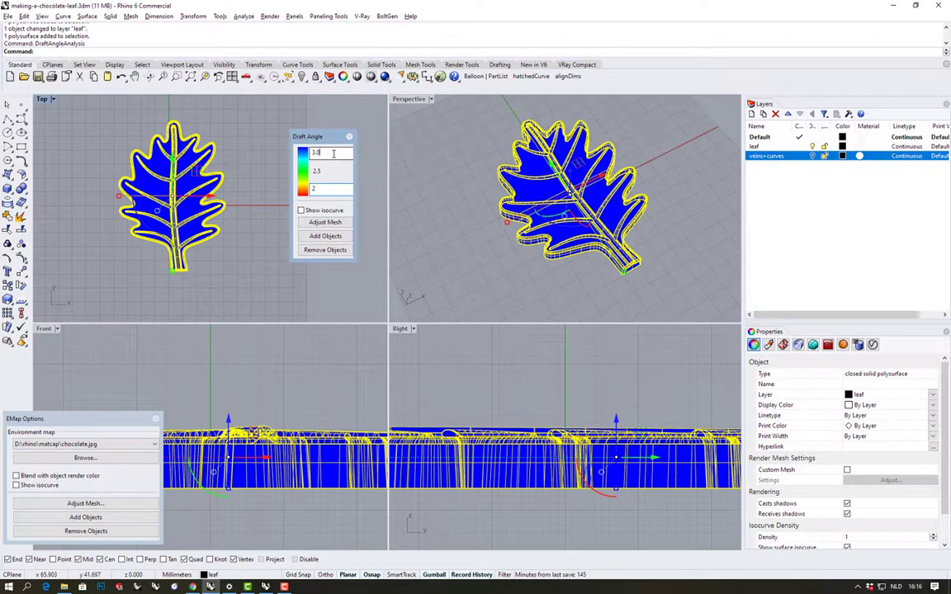
Deselect the leaf solid, examine its draft-angle colours closely along the vein edges and outer sides, and close the draft angle analysis.
{"action": "left_click", "coordinate": [229, 148]}
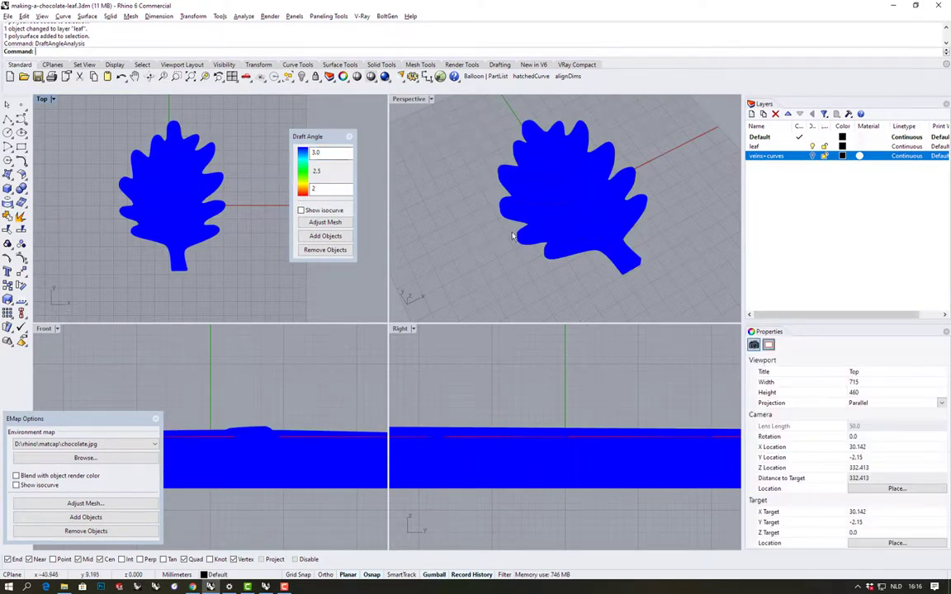
{"action": "right_click_drag", "start_coordinate": [524, 234], "coordinate": [562, 196]}
{"action": "scroll", "coordinate": [570, 190], "scroll_direction": "up", "scroll_amount": 10}
{"action": "scroll", "coordinate": [576, 187], "scroll_direction": "up", "scroll_amount": 5}
{"action": "scroll", "coordinate": [558, 208], "scroll_direction": "up", "scroll_amount": 2}
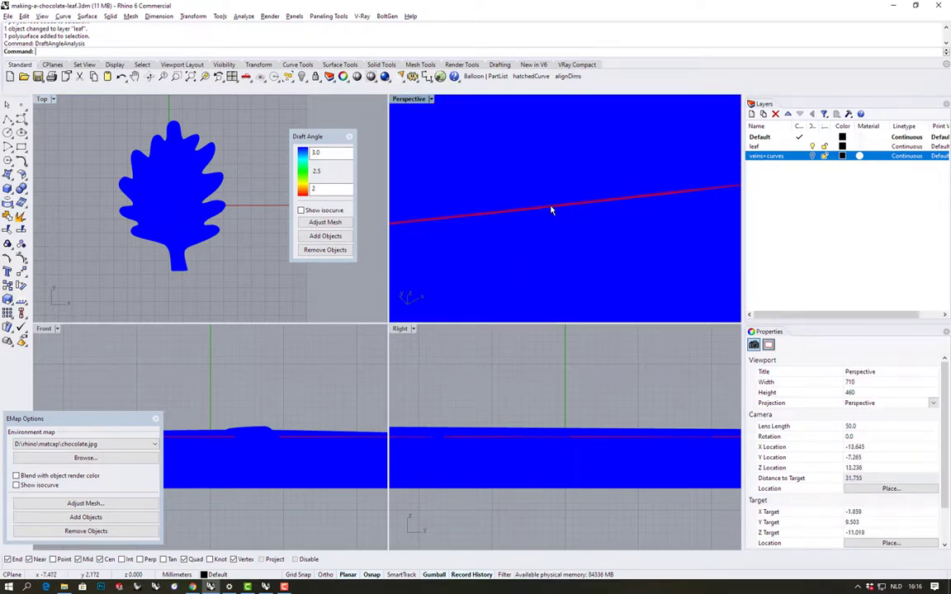
{"action": "scroll", "coordinate": [552, 212], "scroll_direction": "down", "scroll_amount": 15}
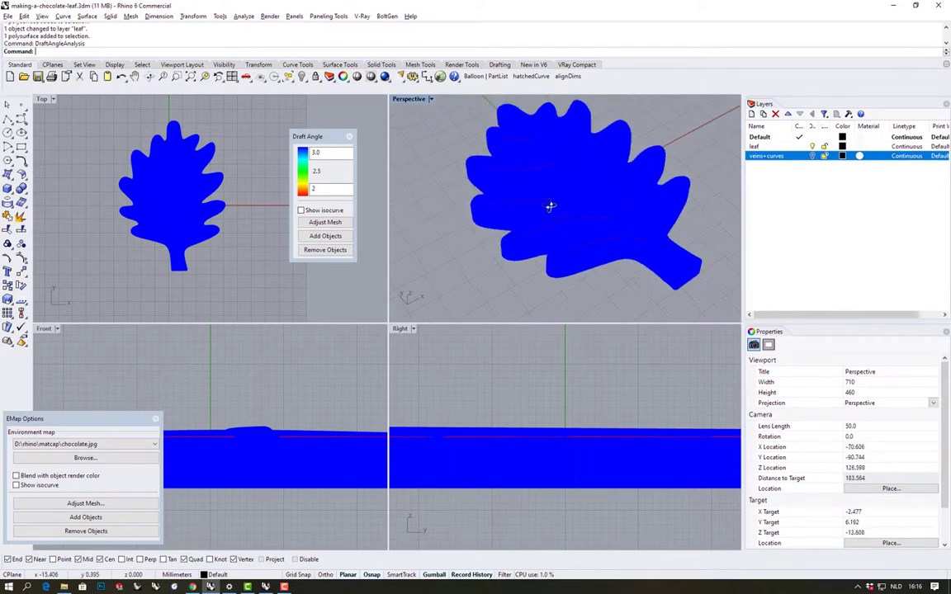
{"action": "scroll", "coordinate": [570, 191], "scroll_direction": "up", "scroll_amount": 10}
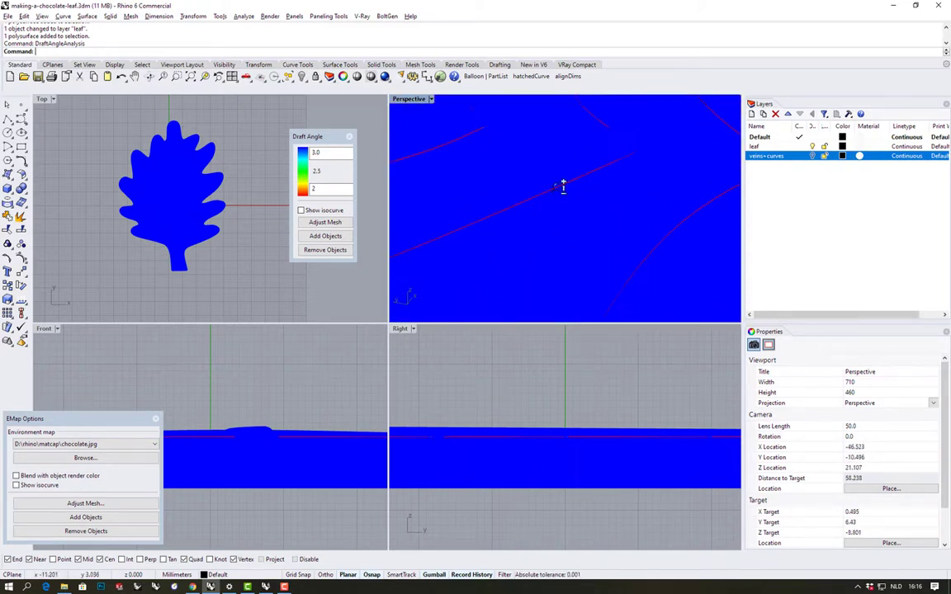
{"action": "scroll", "coordinate": [568, 179], "scroll_direction": "up", "scroll_amount": 6}
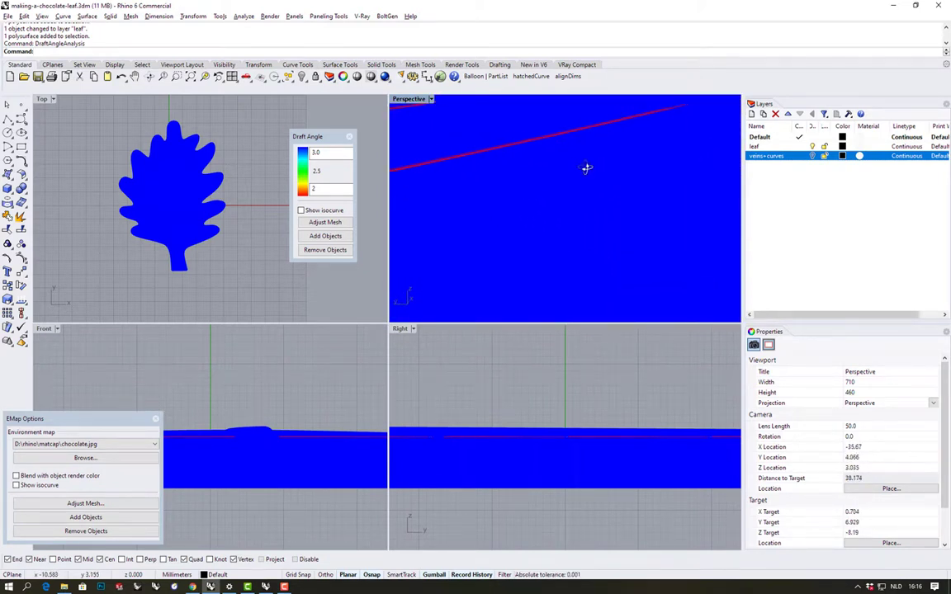
{"action": "scroll", "coordinate": [586, 168], "scroll_direction": "down", "scroll_amount": 13}
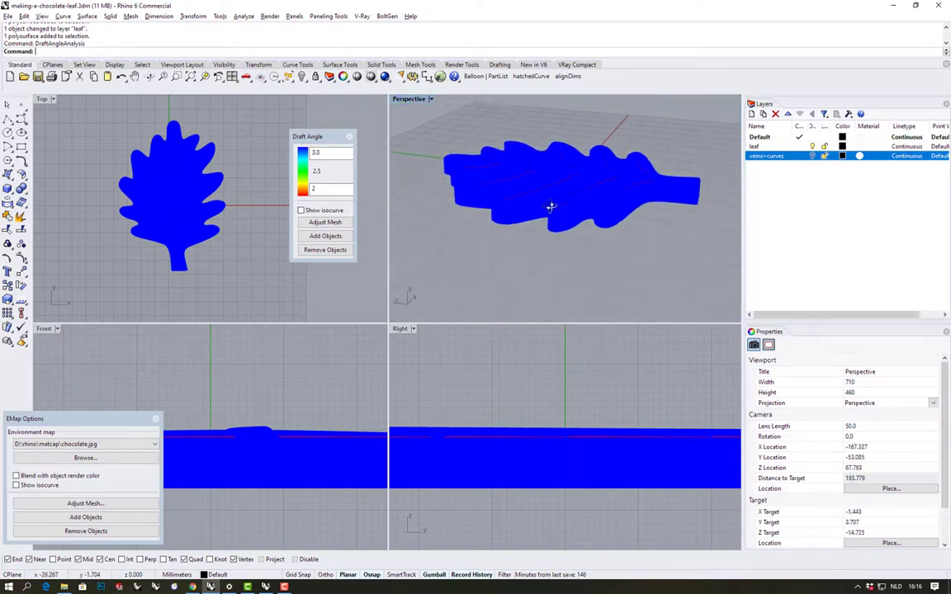
{"action": "right_click_drag", "start_coordinate": [549, 208], "coordinate": [493, 263]}
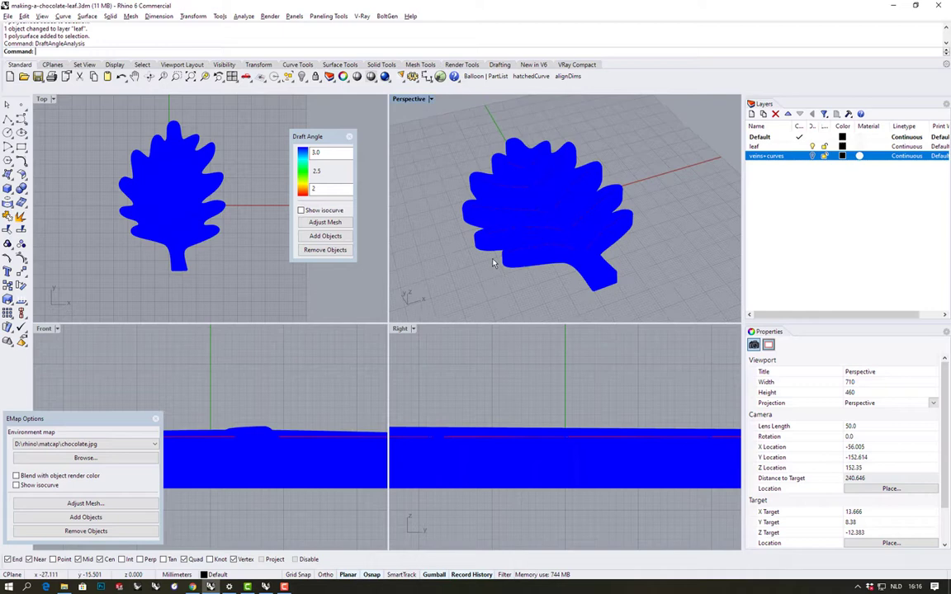
{"action": "left_click", "coordinate": [349, 137]}
{"action": "mouse_move", "coordinate": [549, 194]}
{"action": "right_mouse_down"}
{"action": "mouse_move", "coordinate": [568, 178]}
{"action": "mouse_move", "coordinate": [518, 172]}
{"action": "mouse_move", "coordinate": [576, 195]}
{"action": "mouse_move", "coordinate": [565, 198]}
{"action": "right_mouse_up"}
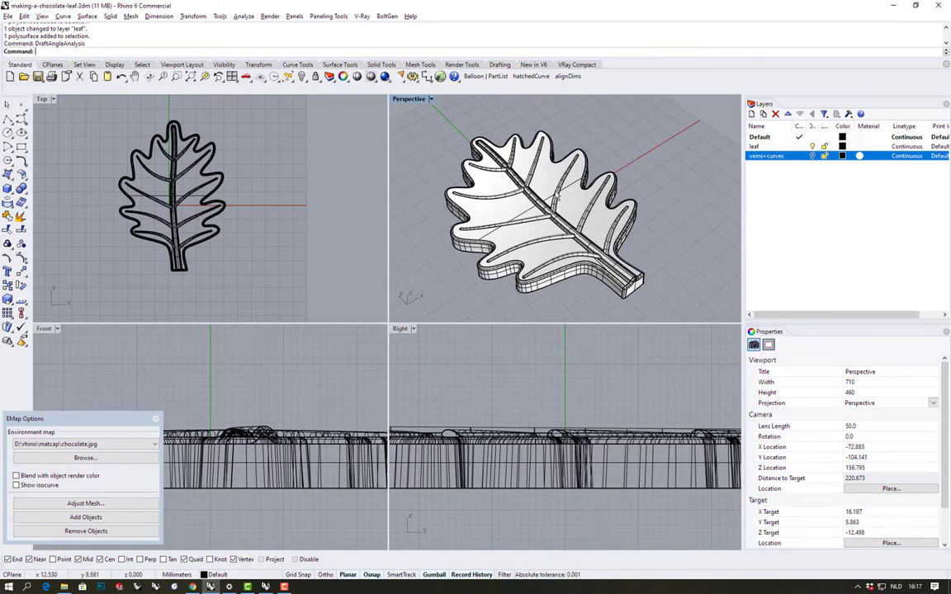